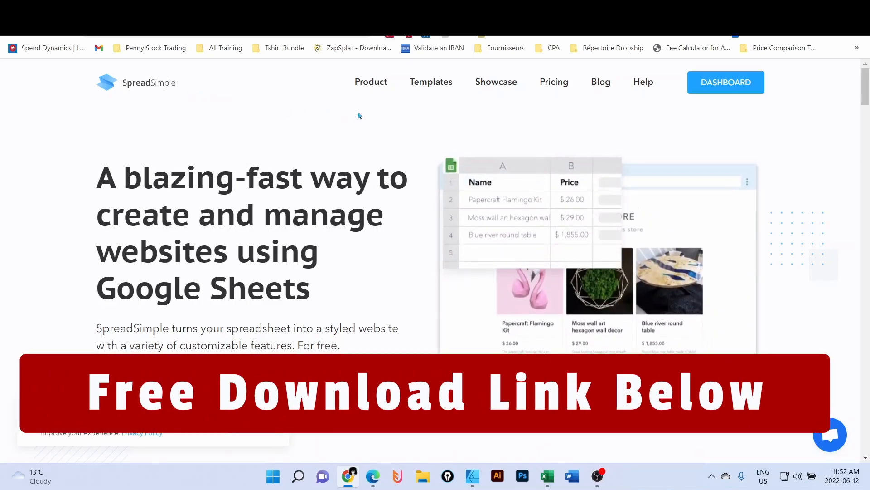
Step: Open the SpreadSimple pricing page and review the Free plan's price and features next to the Pro plan
click(555, 85)
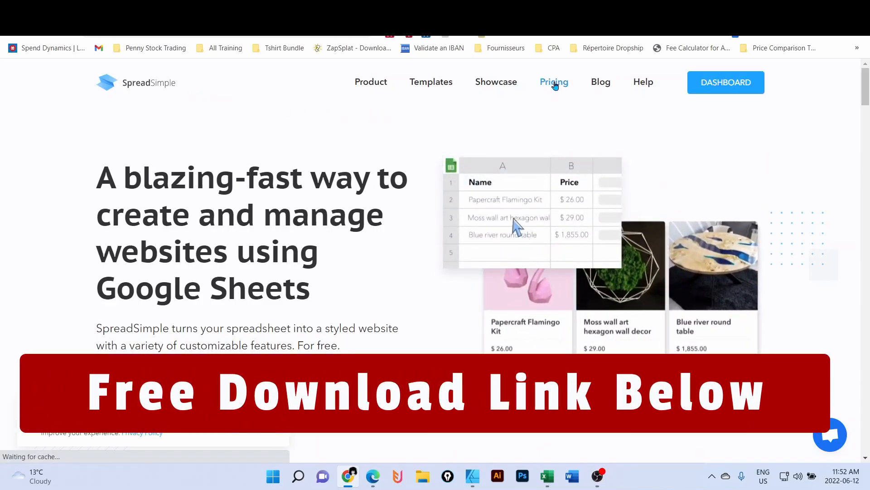
scroll(252, 260, down, 3)
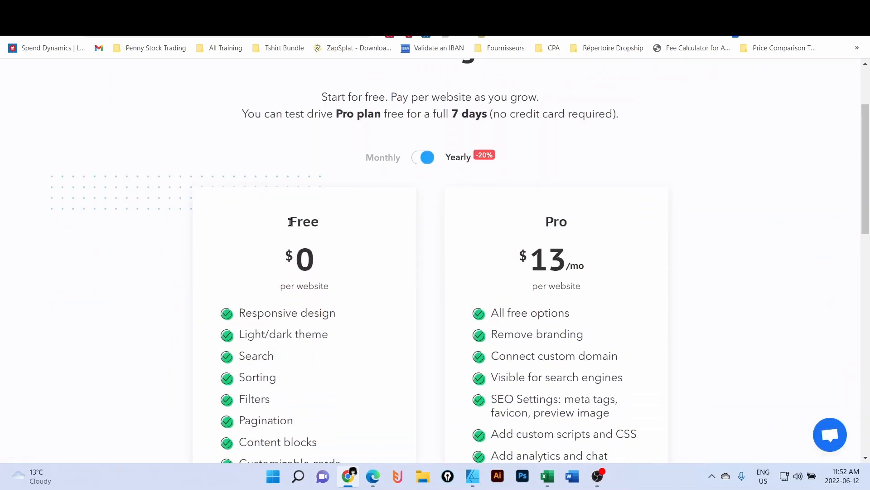
drag(290, 222, 354, 276)
scroll(354, 276, down, 1)
click(354, 275)
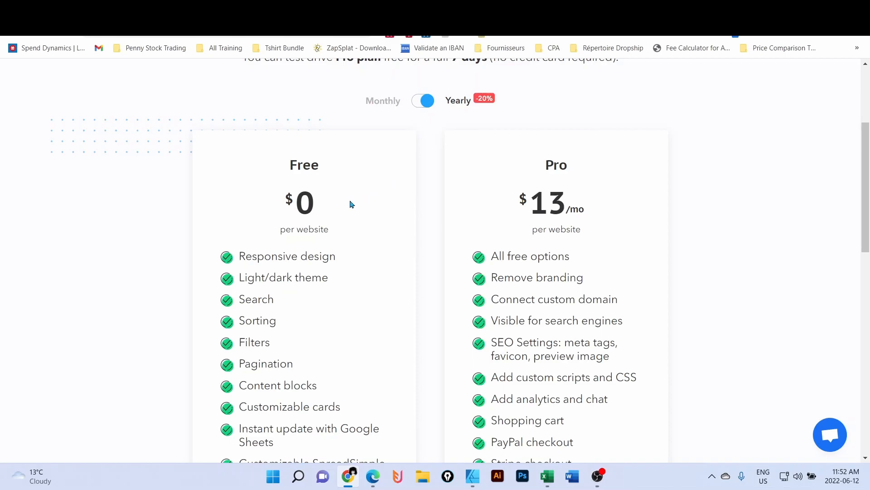
drag(291, 167, 367, 275)
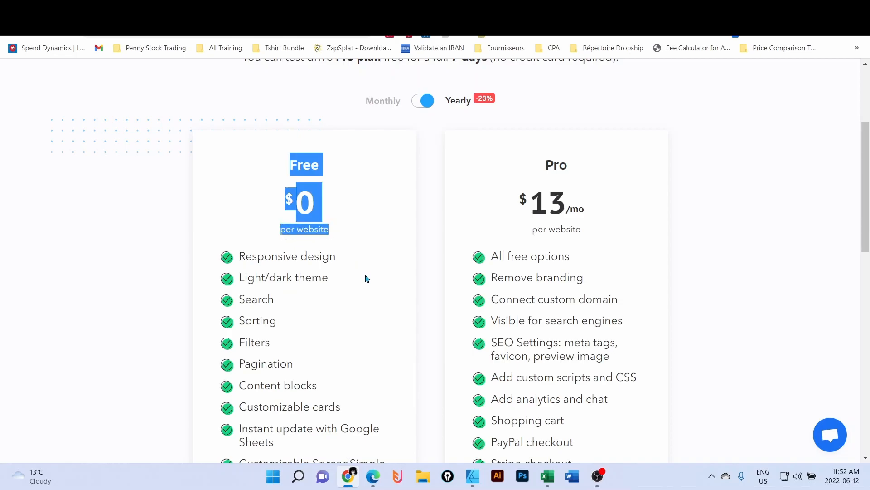
scroll(367, 278, up, 3)
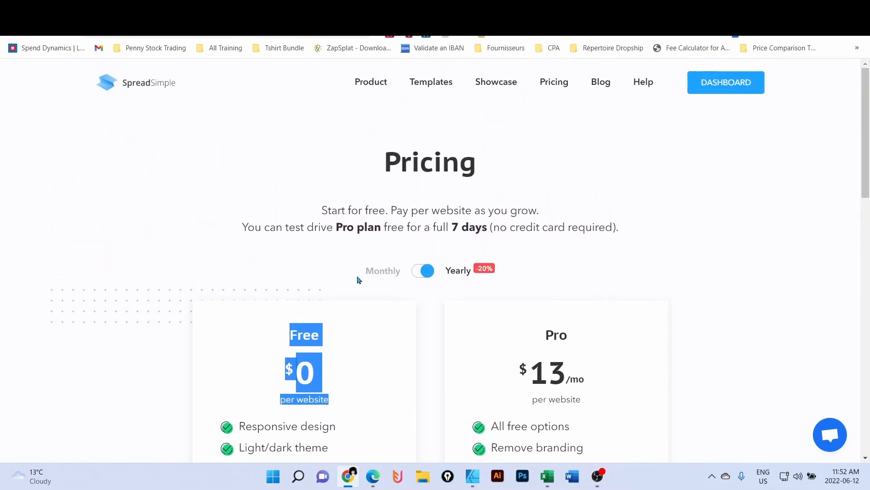
click(348, 325)
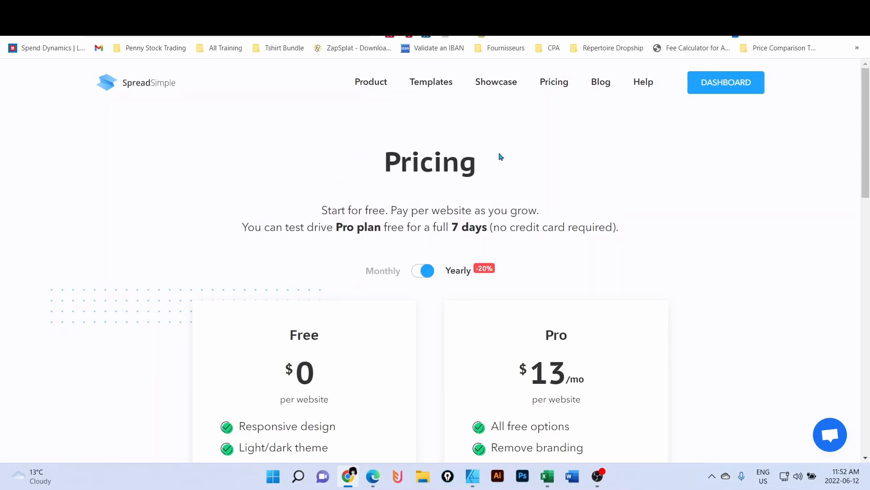
Step: Switch to the Tshirt Test spreadsheet in Google Sheets and review the product data in columns A to E
key(ctrl+Tab)
click(234, 303)
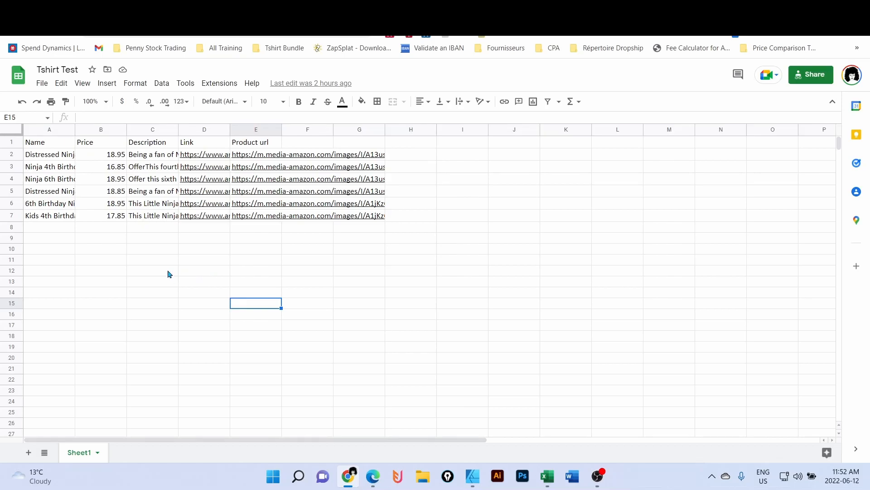
click(49, 130)
drag(91, 123, 270, 131)
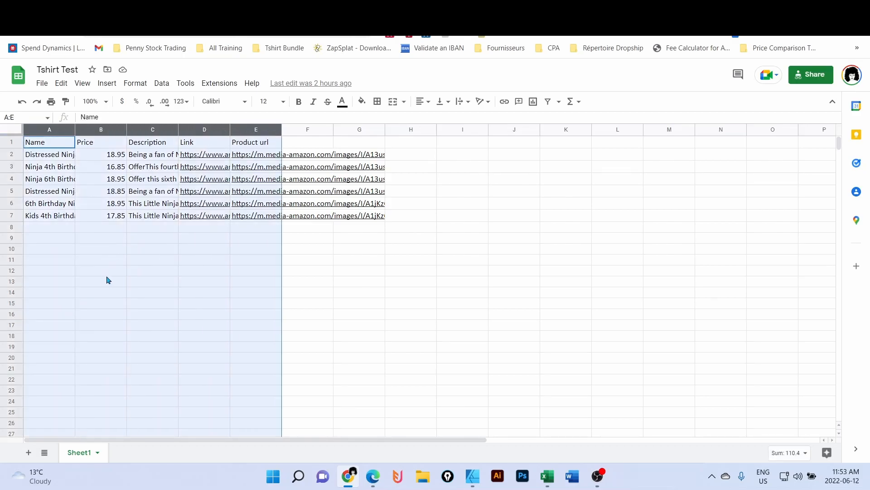
Step: Make the Name, Price, Description and Link headers in row 1 bold
click(45, 144)
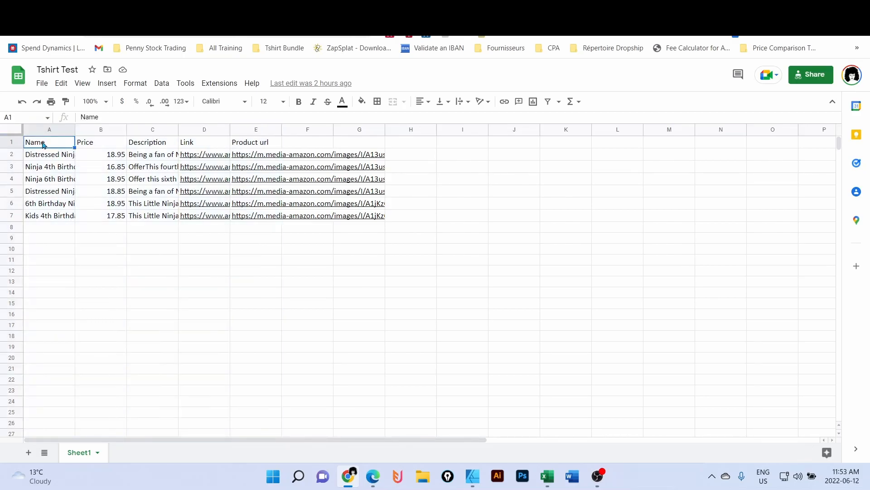
click(298, 101)
click(102, 144)
click(298, 101)
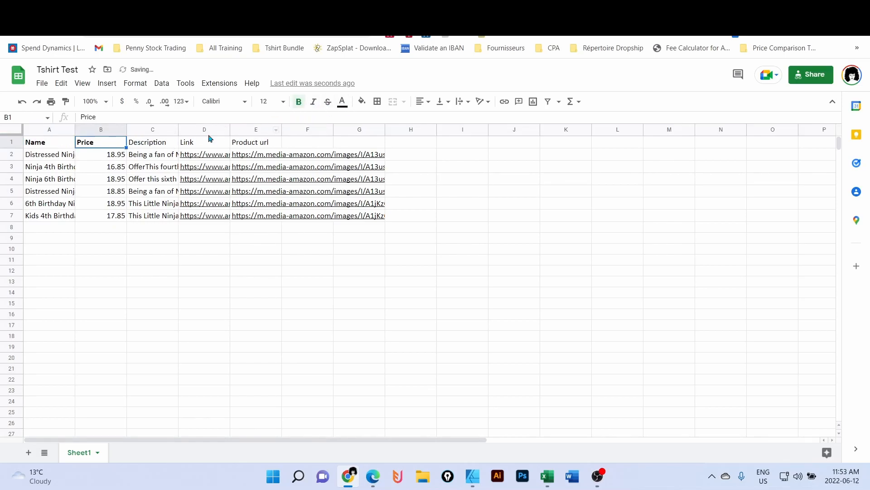
click(154, 144)
click(298, 102)
click(205, 145)
click(298, 101)
Step: Rename the Product url header in cell E1 to Image URL and make it bold
click(279, 145)
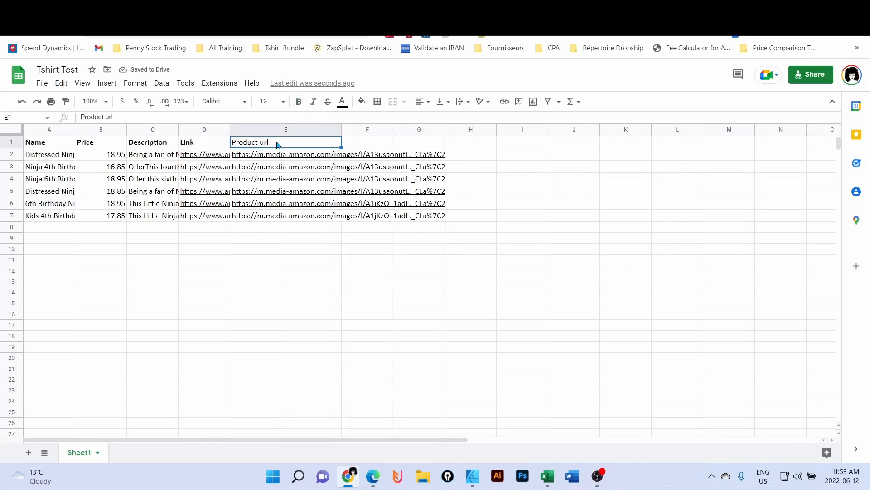
text(Image URL)
key(Return)
click(277, 144)
click(297, 103)
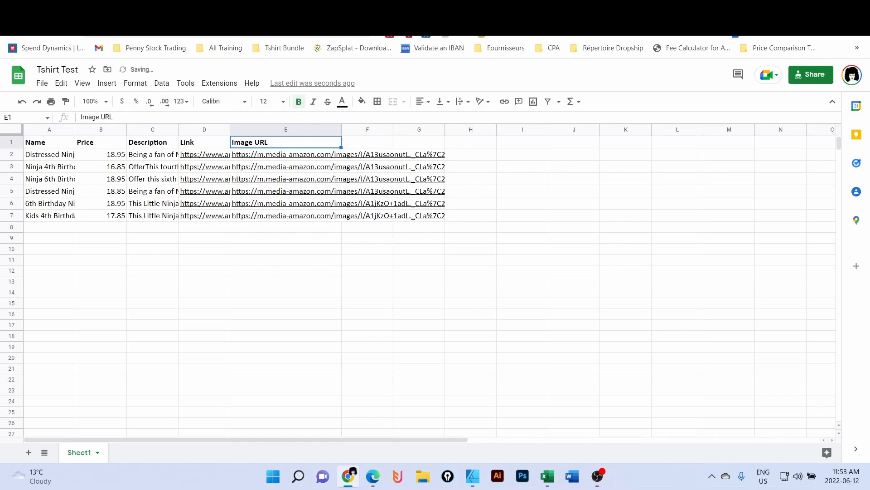
Step: Switch to the Merch by Amazon Products page and examine the status, type, title and marketplace filters of the product list
click(95, 27)
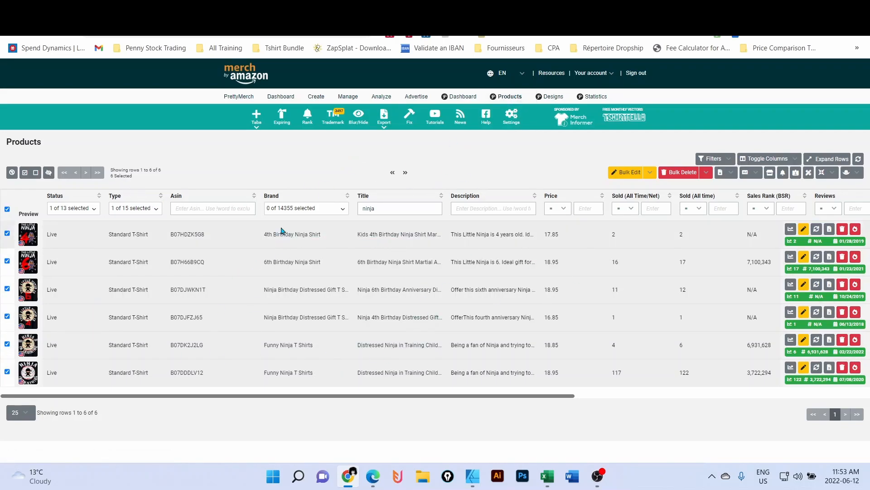
click(94, 209)
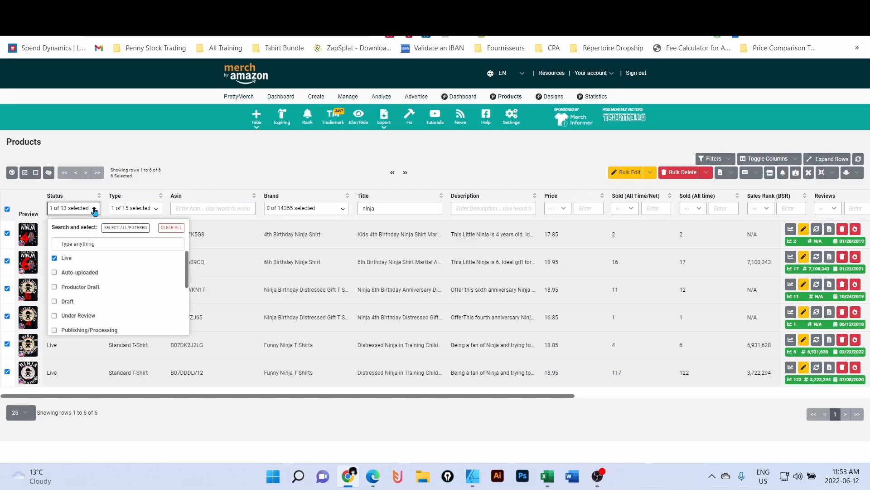
click(158, 209)
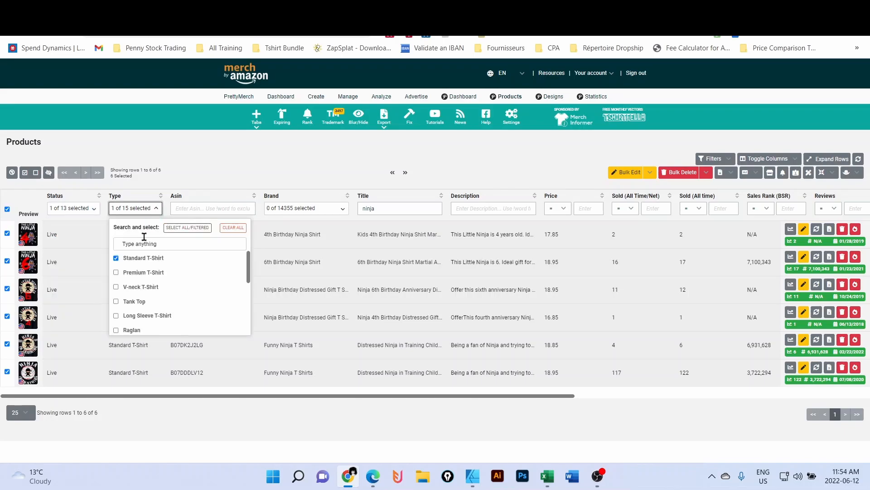
click(390, 207)
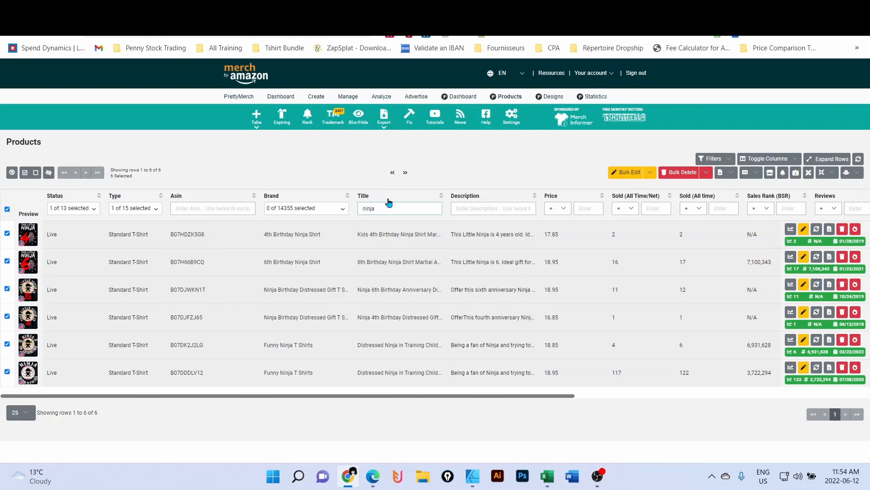
click(405, 172)
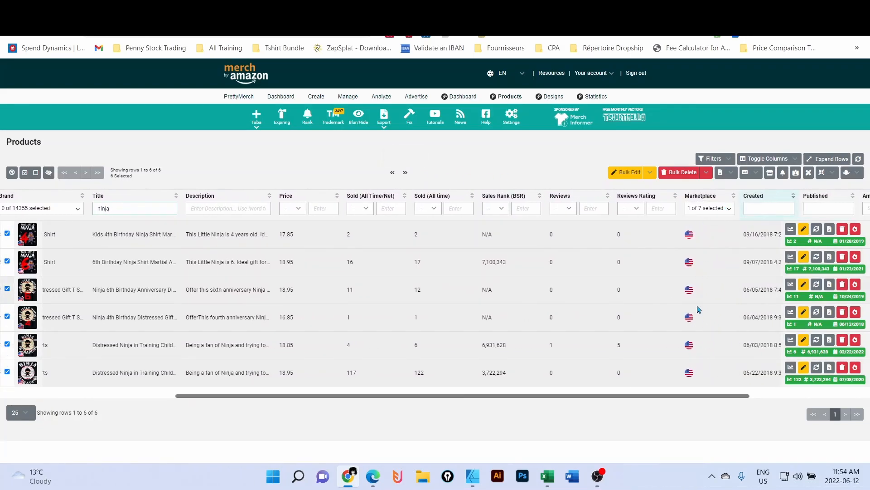
click(393, 172)
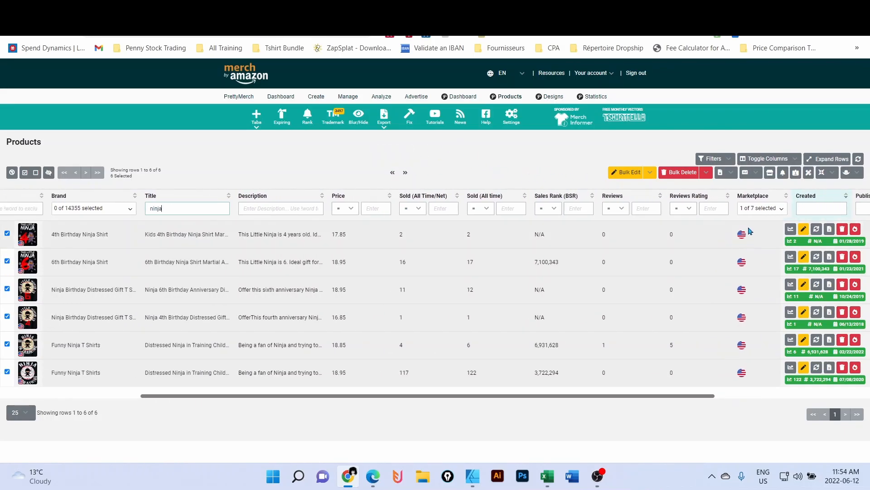
click(780, 210)
click(782, 210)
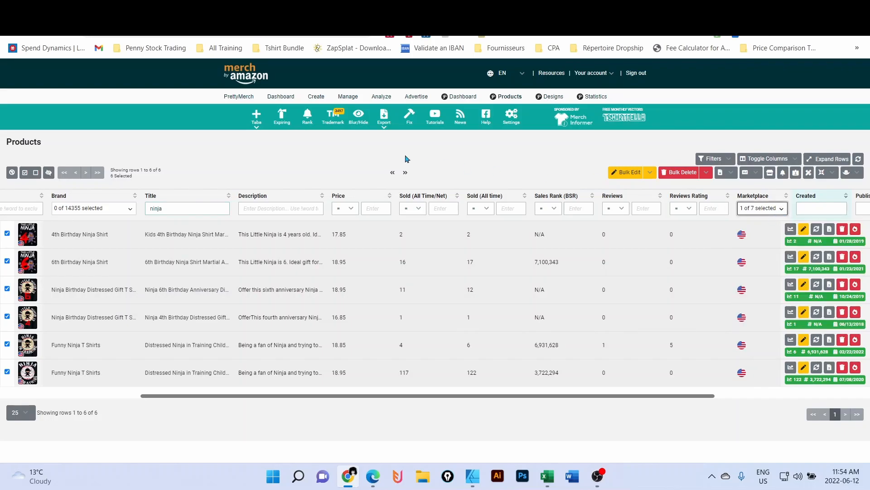
click(392, 172)
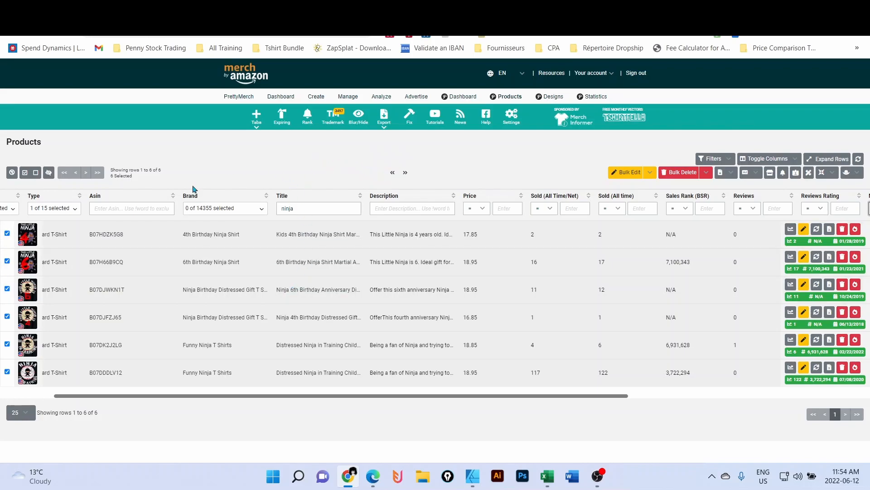
click(393, 172)
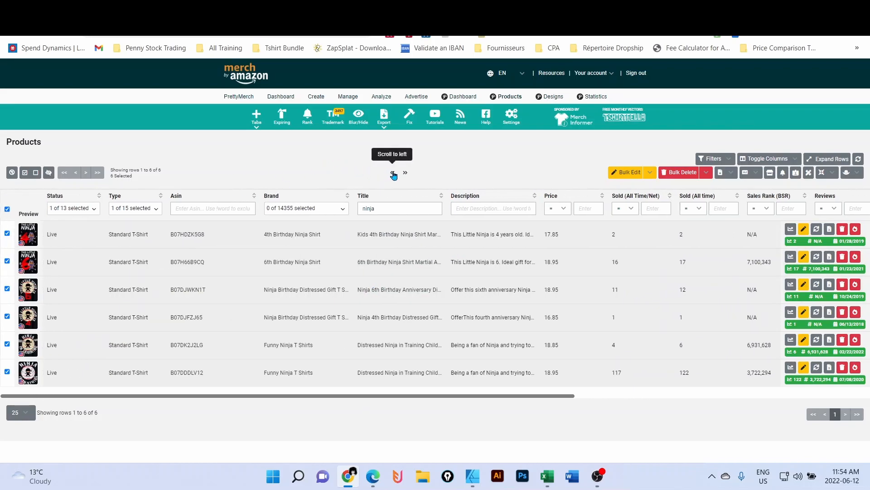
Step: Select all the filtered ninja products and export them as Products only (Excel), saving the file in Downloads under the suggested name
click(8, 210)
click(7, 209)
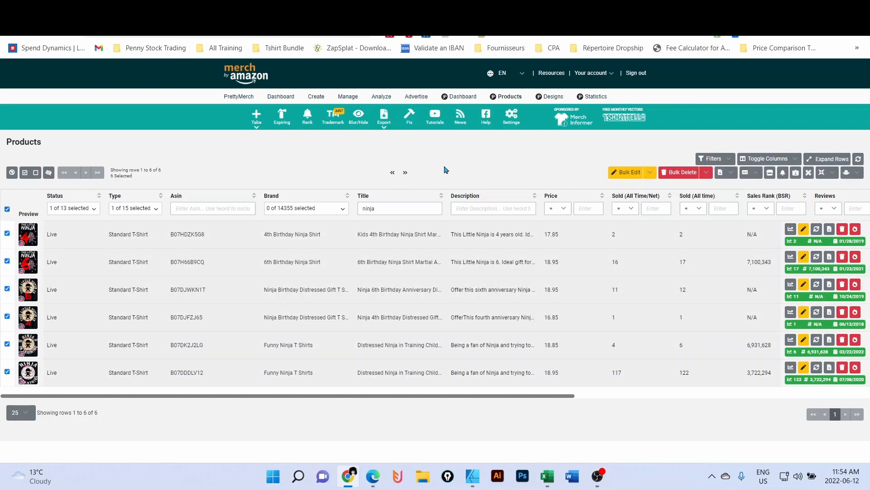
click(732, 175)
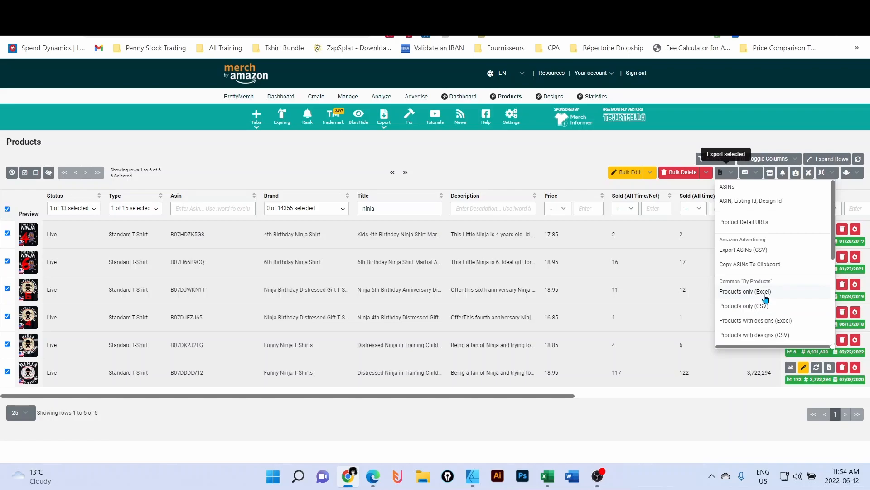
click(734, 292)
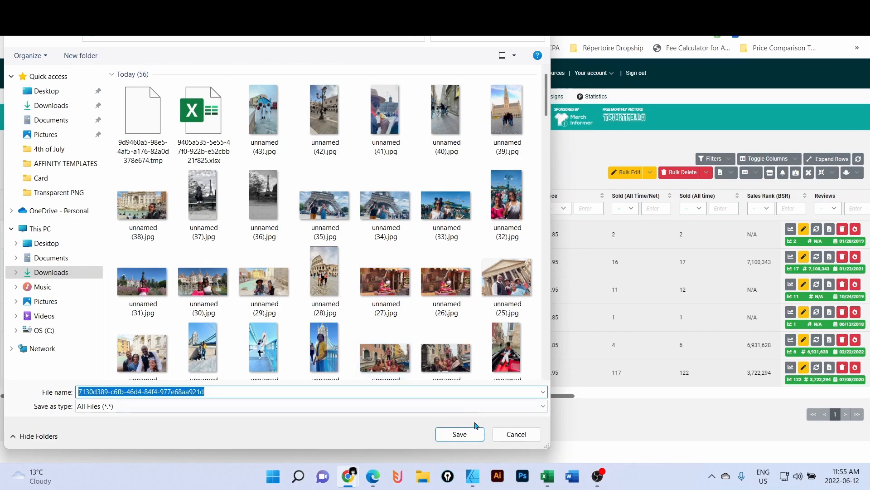
click(460, 434)
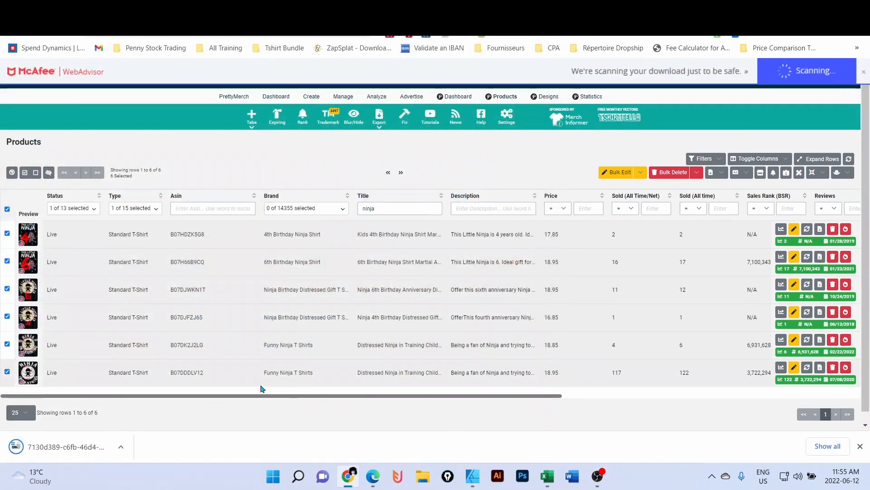
Step: Show the newly exported file in the Downloads folder and append the extension .xlsx to its name
click(825, 446)
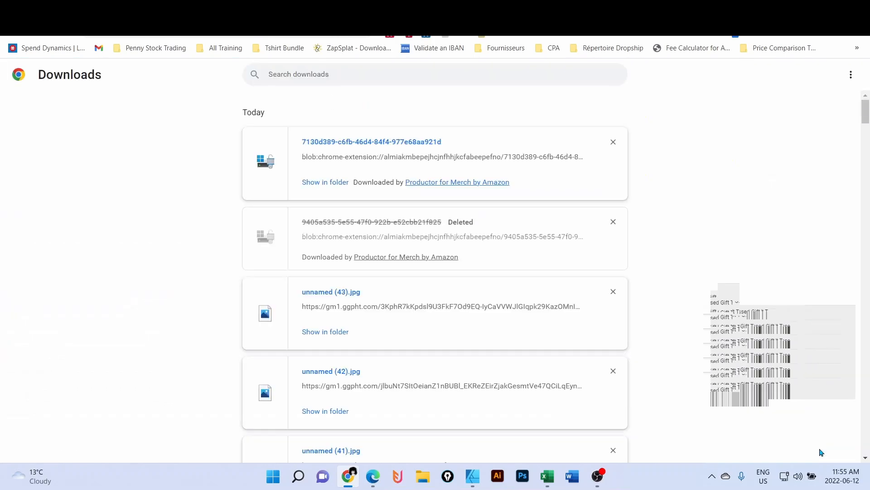
click(323, 184)
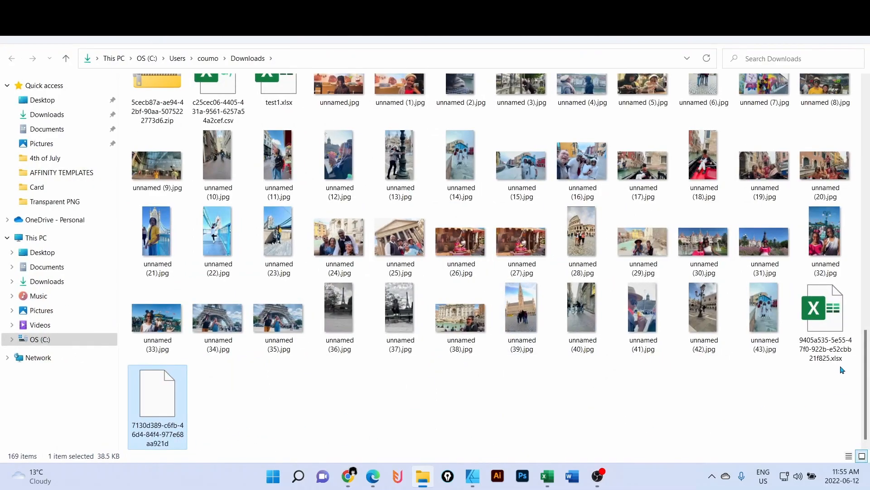
click(174, 446)
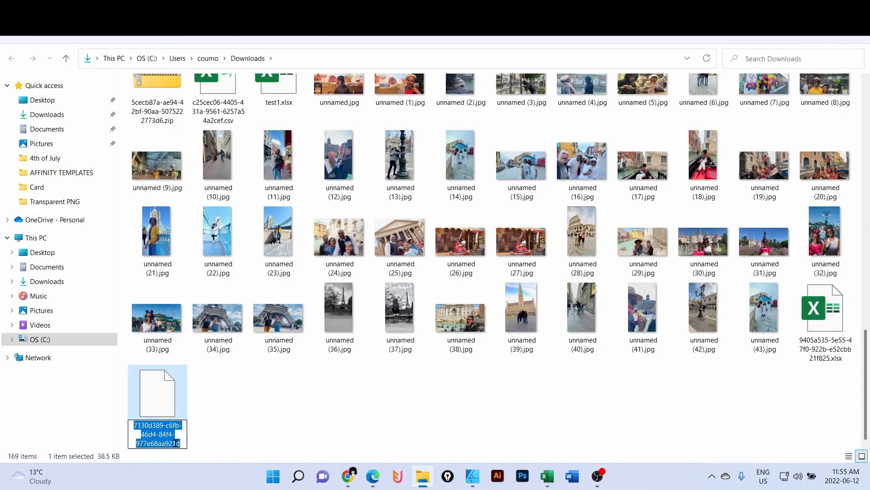
click(180, 442)
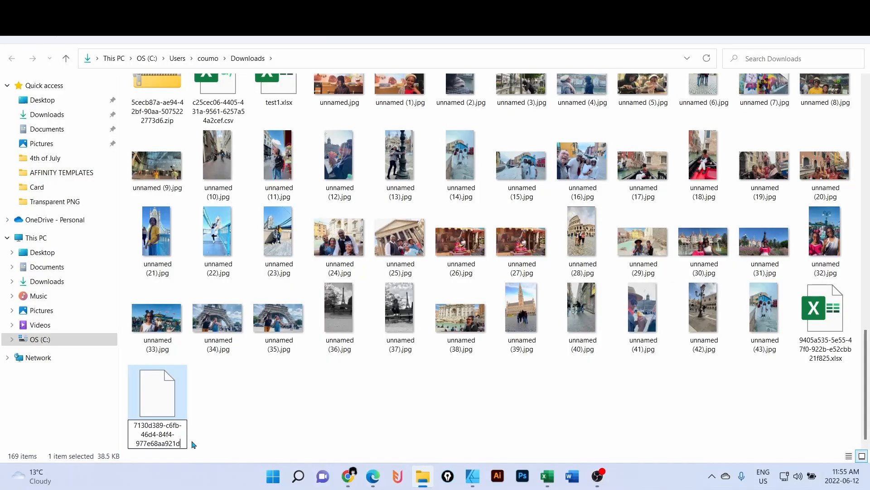
text(.xlsx)
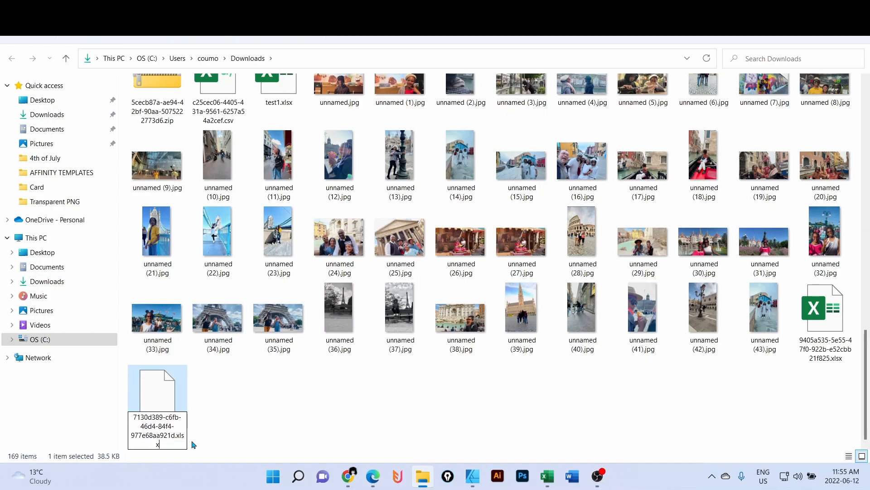
key(Return)
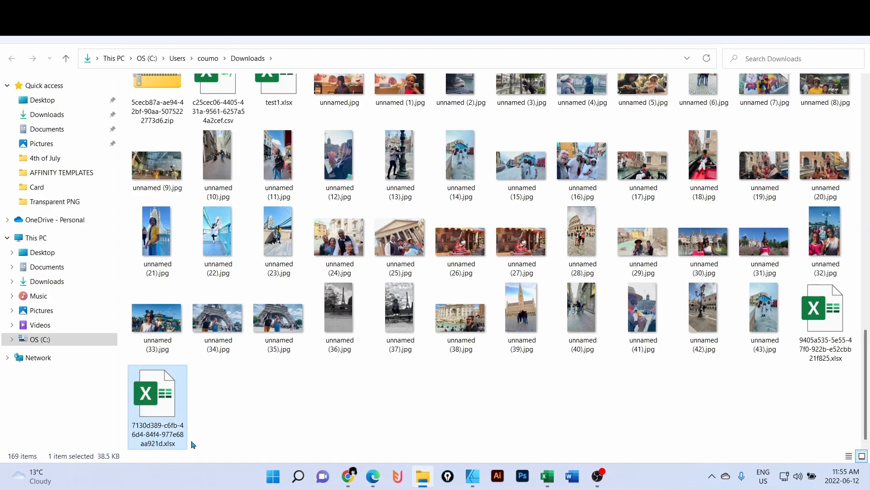
Step: Open the renamed export file in Excel and enable editing
double_click(163, 390)
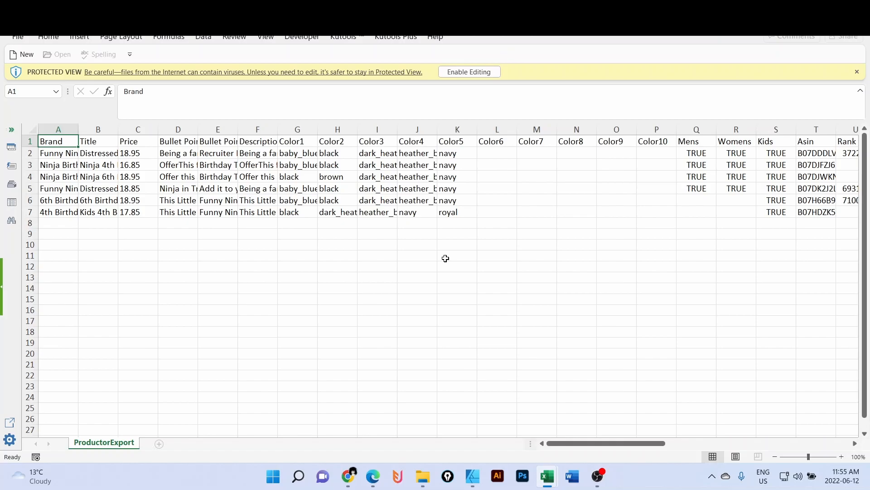
click(463, 73)
click(248, 296)
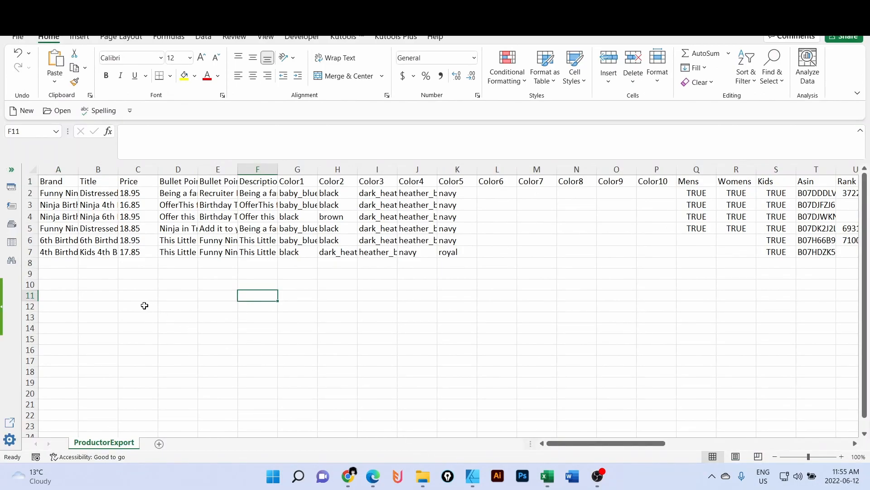
Step: Delete the Brand column from the ProductorExport sheet
right_click(61, 169)
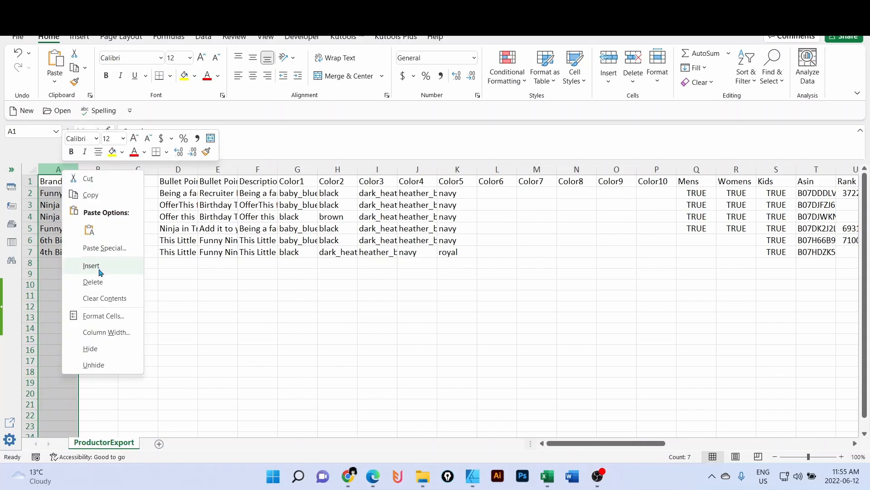
click(104, 282)
click(136, 299)
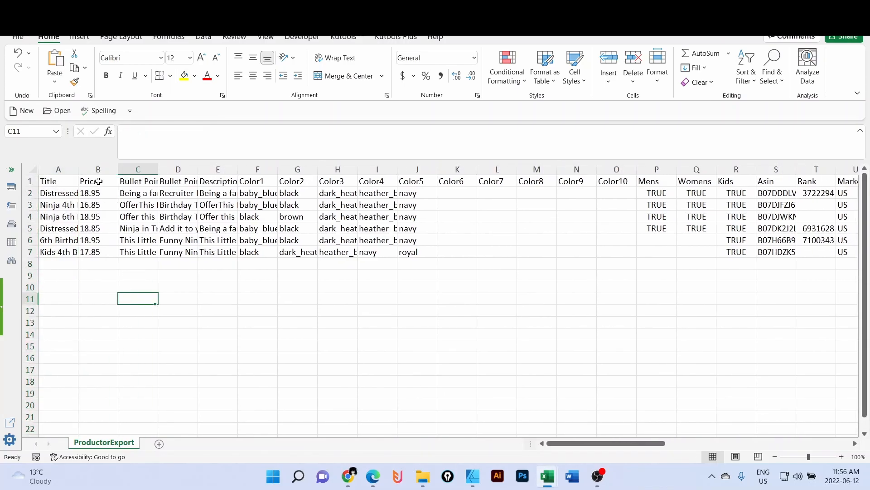
Step: Delete the two bullet point columns and widen the Description column
drag(138, 170, 323, 171)
right_click(177, 168)
click(214, 280)
click(206, 288)
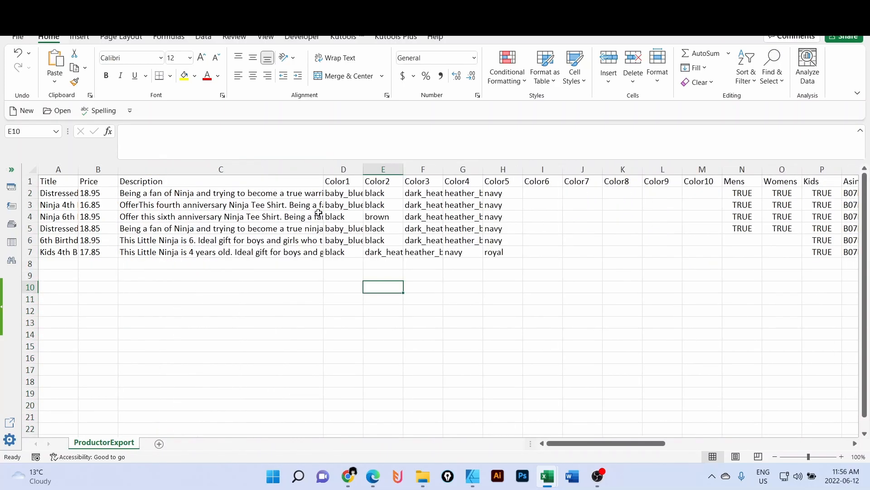
Step: Delete the columns from Color1 through Mens
drag(313, 311, 317, 321)
drag(343, 170, 736, 171)
right_click(735, 172)
click(766, 281)
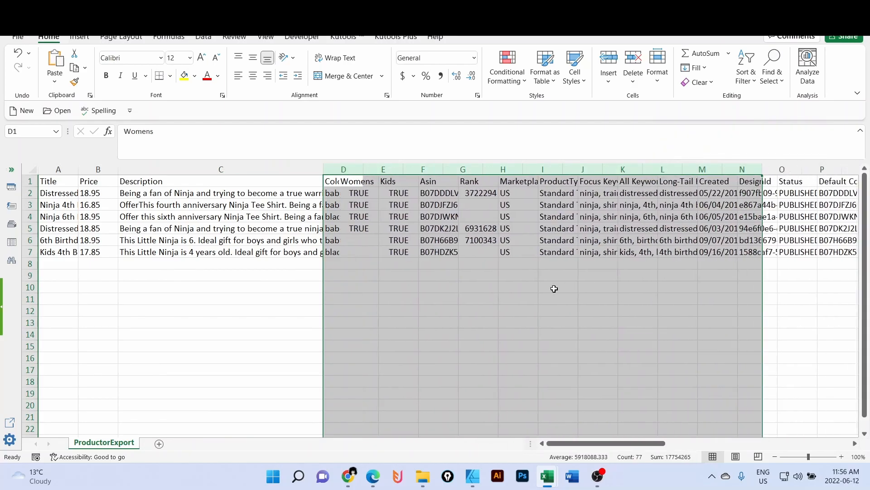
click(503, 310)
Step: Delete the columns from Womens through the long-tail keywords column
click(345, 170)
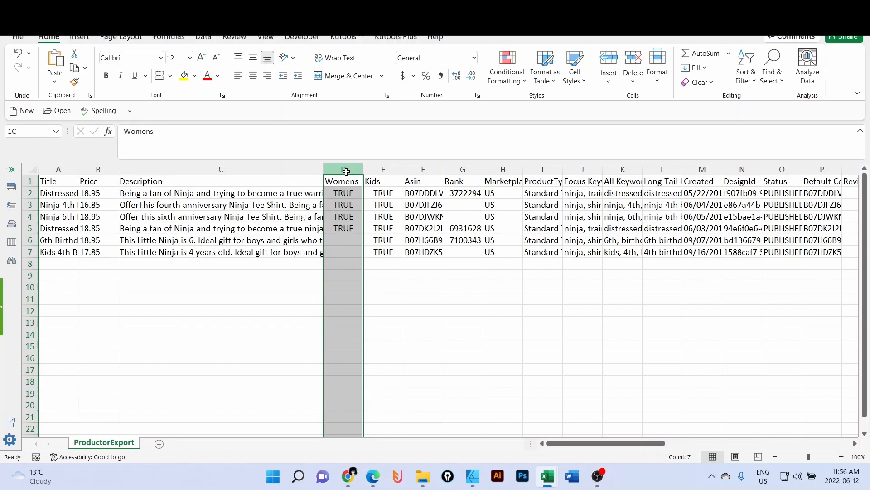
drag(347, 171, 666, 185)
right_click(549, 170)
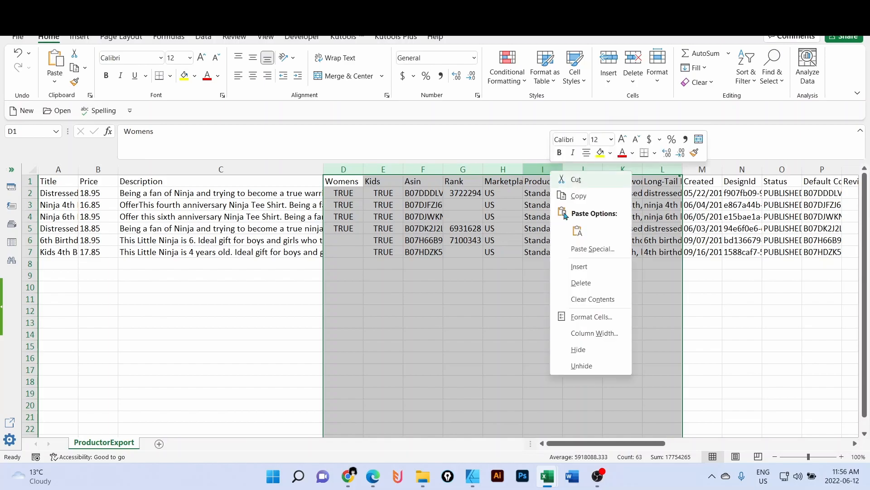
click(595, 281)
click(471, 310)
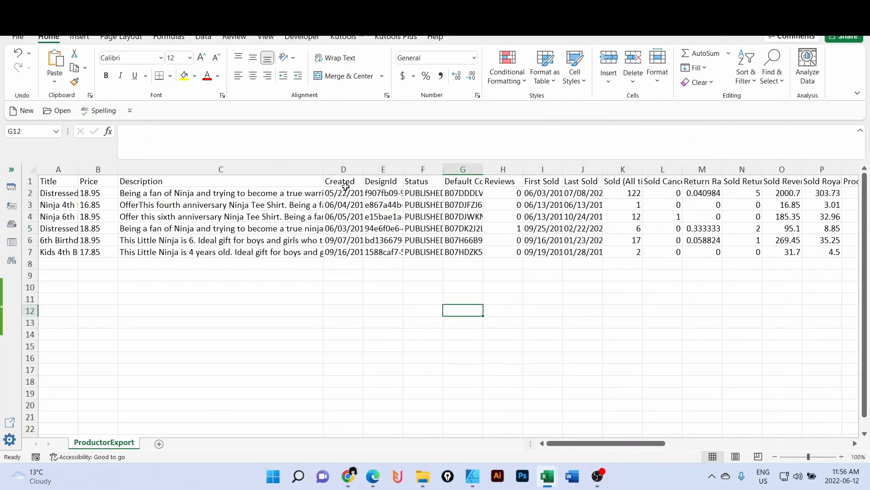
Step: Delete columns D through N, from Created up to the column just before the sold revenue
drag(355, 172, 748, 170)
right_click(748, 170)
click(786, 273)
click(477, 324)
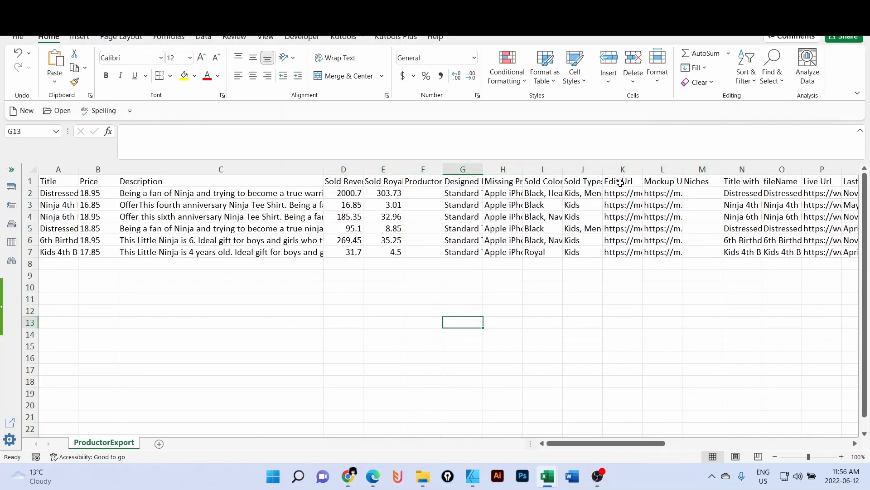
Step: Check the Edit Url and Mockup Url columns, and delete the columns from the sold revenue through Edit Url
click(633, 172)
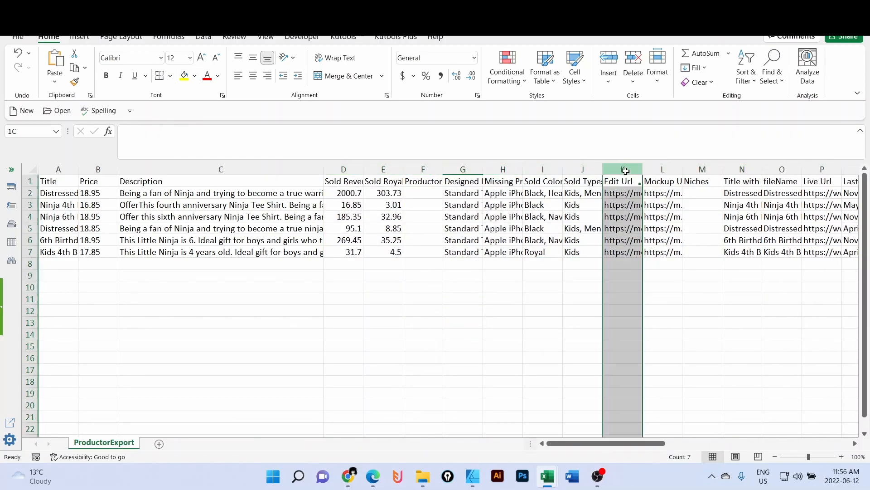
click(661, 195)
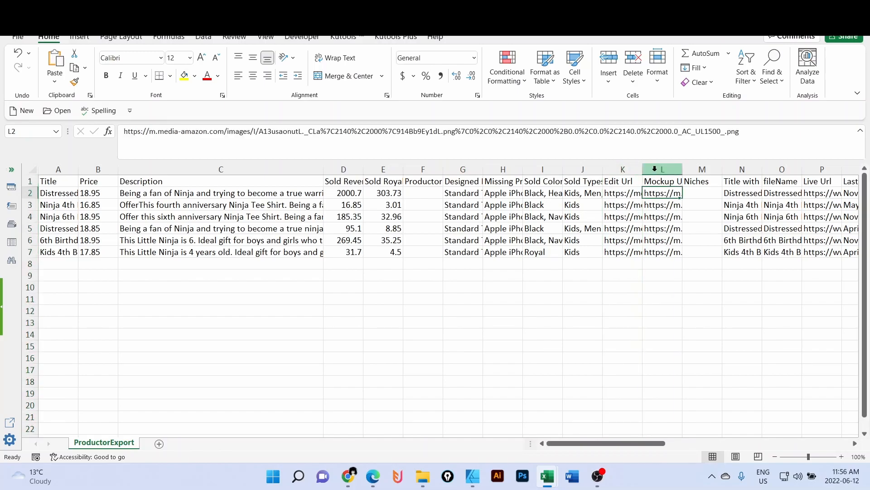
click(656, 169)
drag(617, 169, 356, 170)
right_click(349, 170)
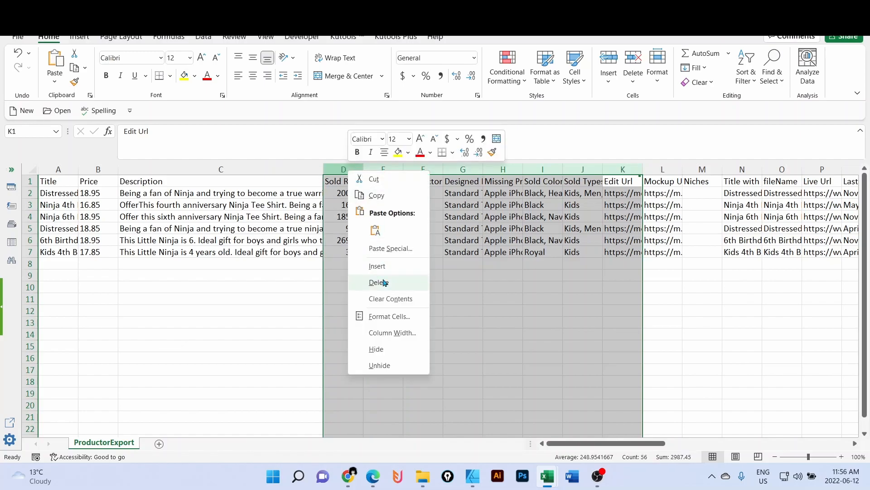
click(382, 282)
click(398, 288)
Step: Delete the Niches, Title with Type and fileName columns between Mockup Url and Live Url
click(381, 169)
right_click(381, 171)
click(413, 282)
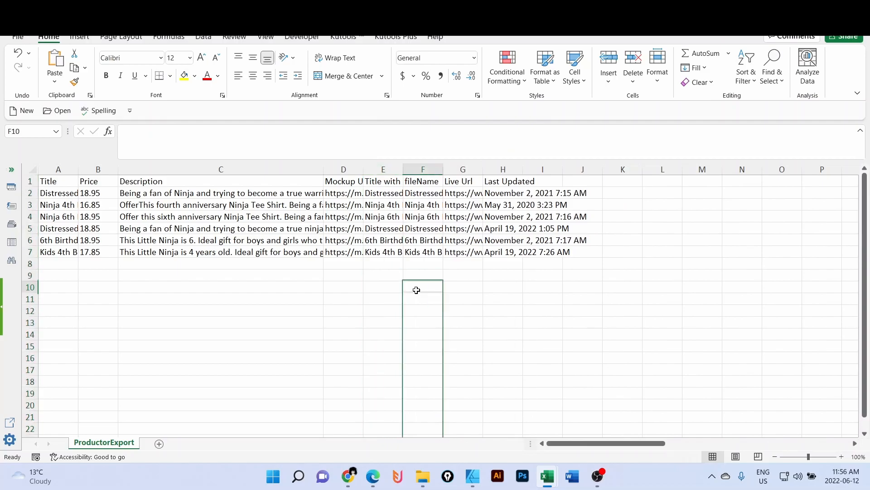
click(385, 170)
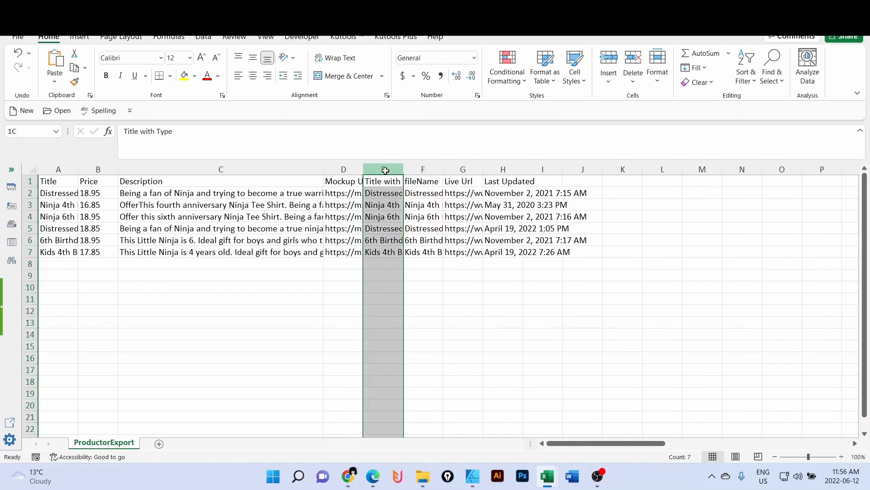
right_click(386, 170)
click(426, 281)
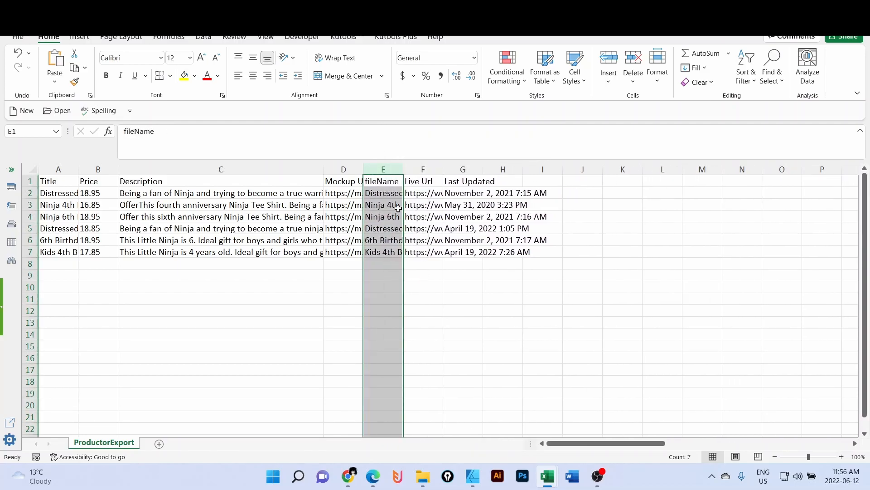
right_click(379, 170)
click(415, 283)
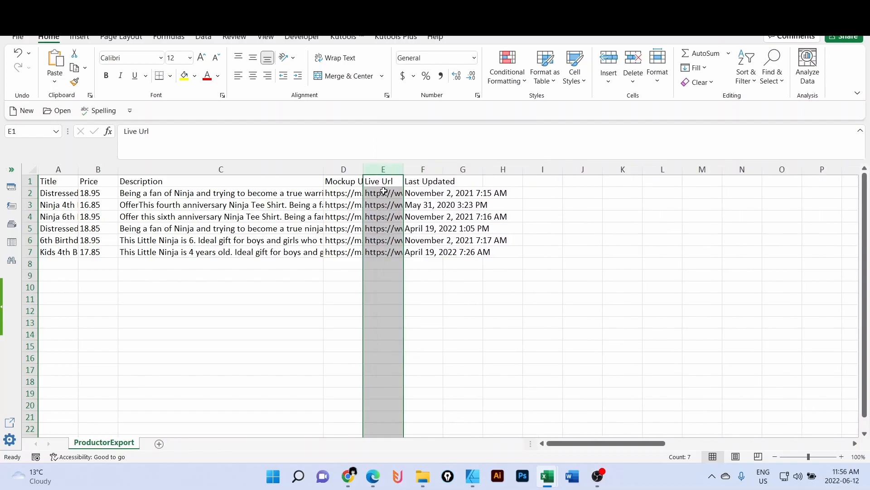
Step: Delete the Last Updated column after Live Url
click(423, 169)
right_click(423, 169)
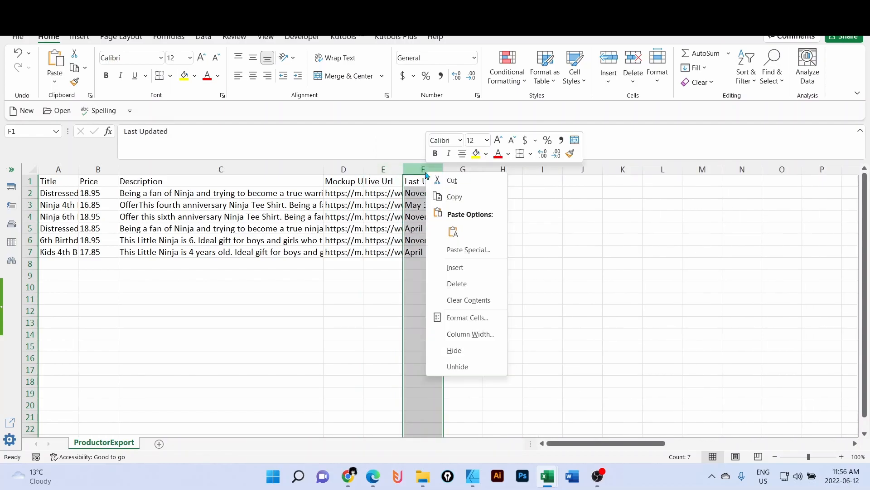
click(474, 284)
click(455, 310)
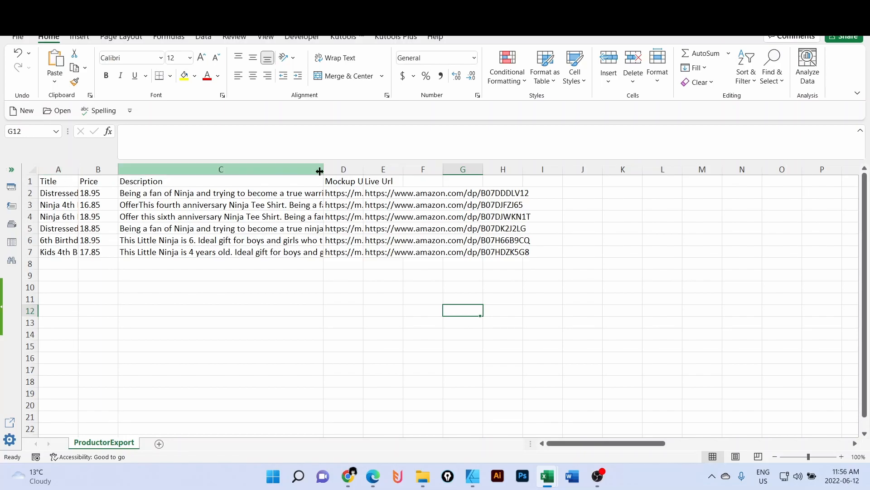
Step: Rename the Mockup Url header in D1 as Image URL and the Live Url header in E1 as Link
click(340, 180)
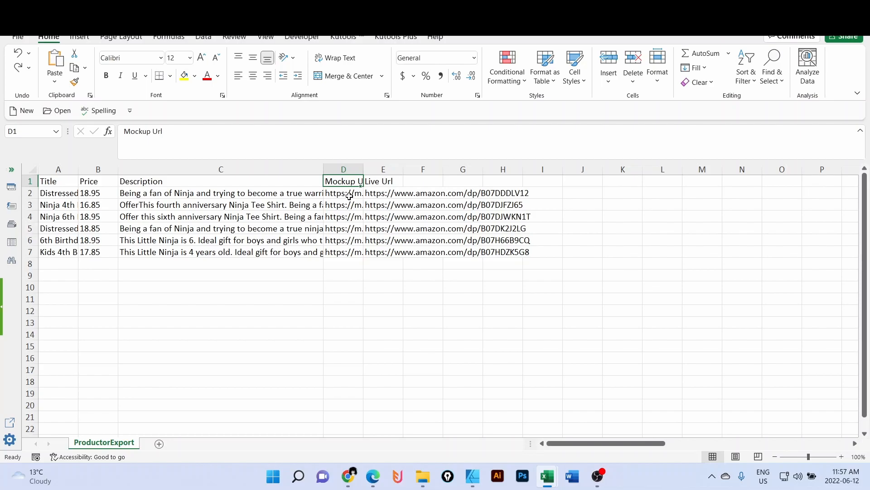
text(Image URL)
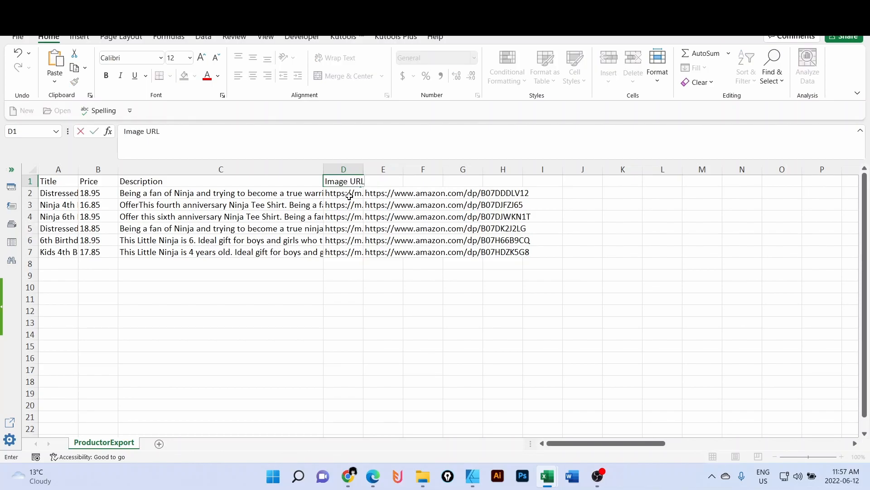
key(Tab)
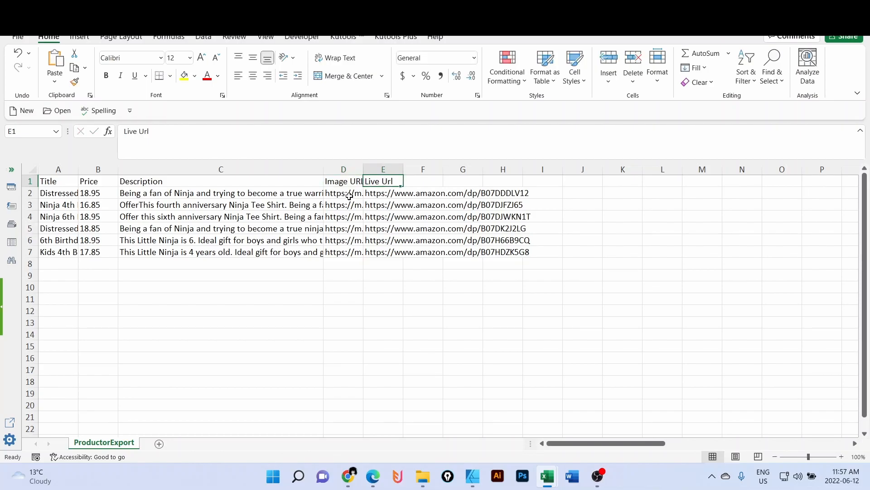
text(Link)
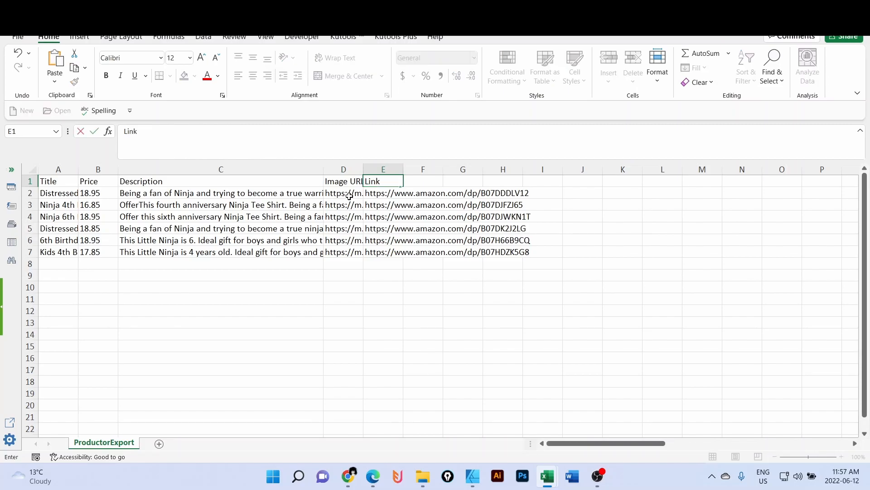
click(349, 196)
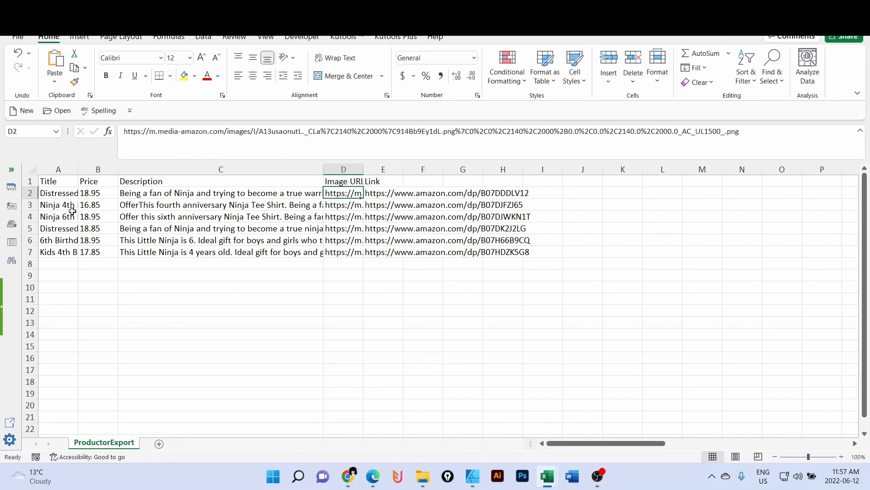
Step: Copy the product table A1:E7 and paste it at cell A1 of a new blank Google Sheets spreadsheet
drag(59, 182, 386, 252)
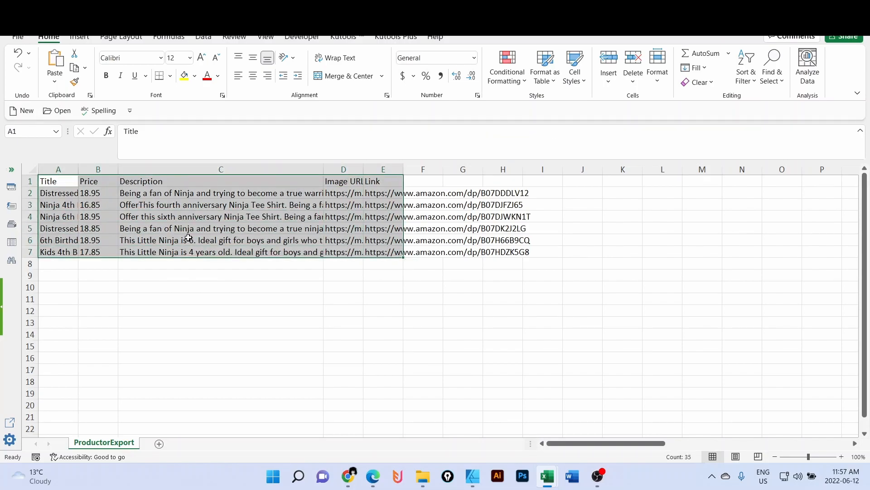
key(ctrl+c)
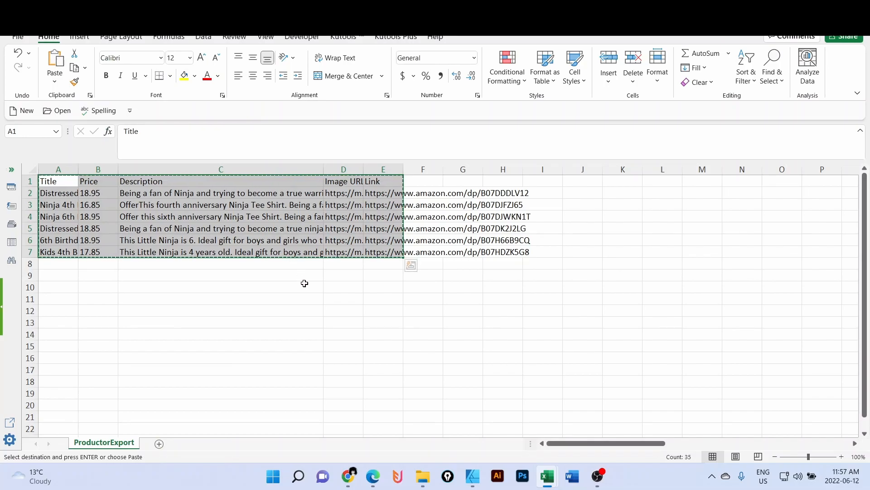
click(348, 476)
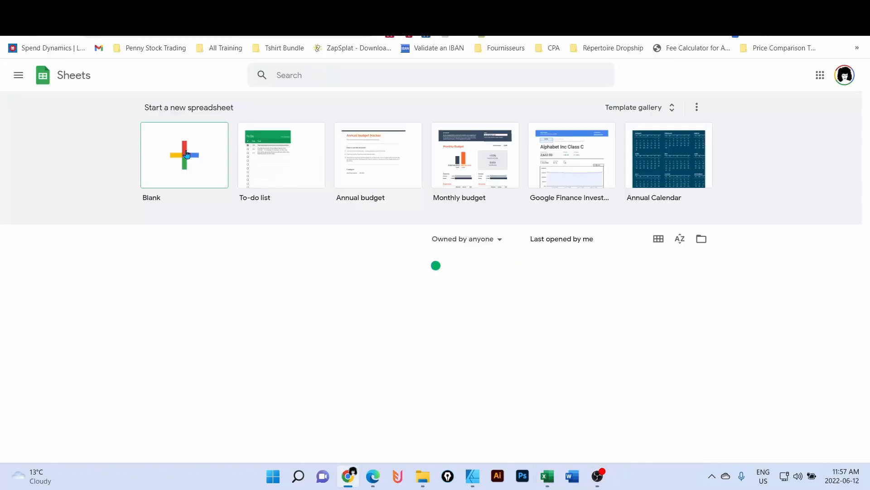
click(189, 162)
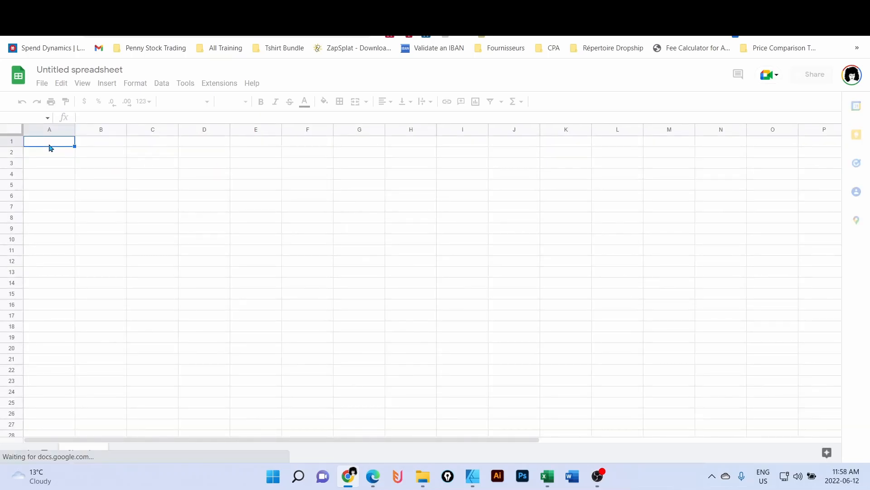
key(ctrl+v)
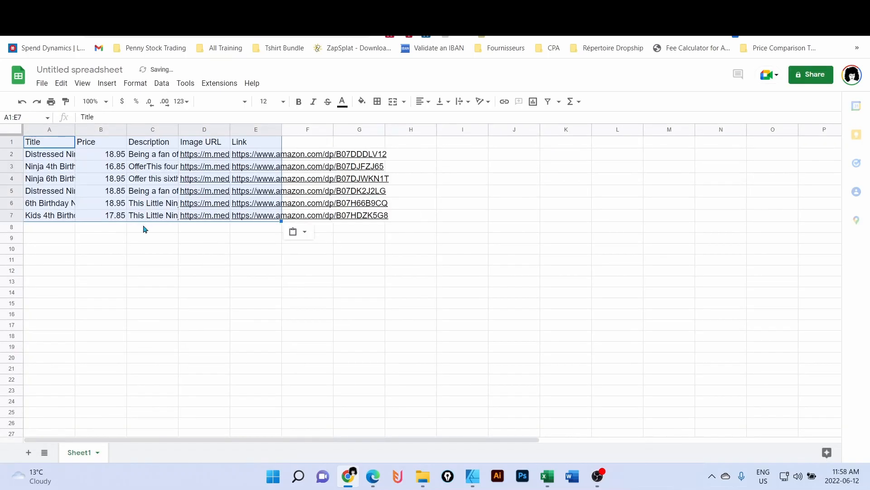
click(148, 259)
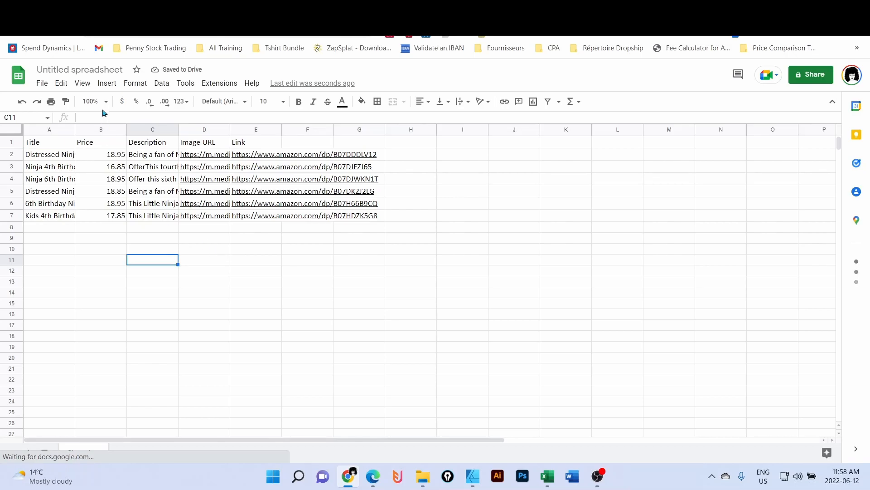
Step: Rename the new spreadsheet as Website Test
click(54, 71)
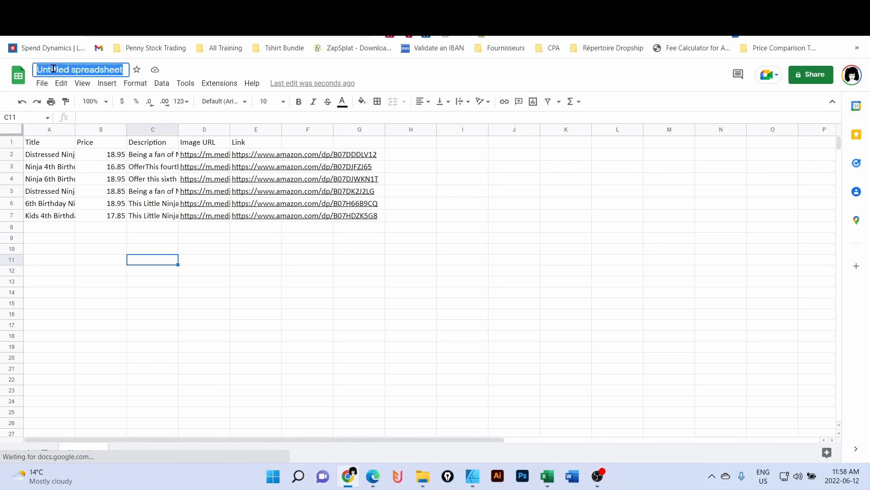
text(Web)
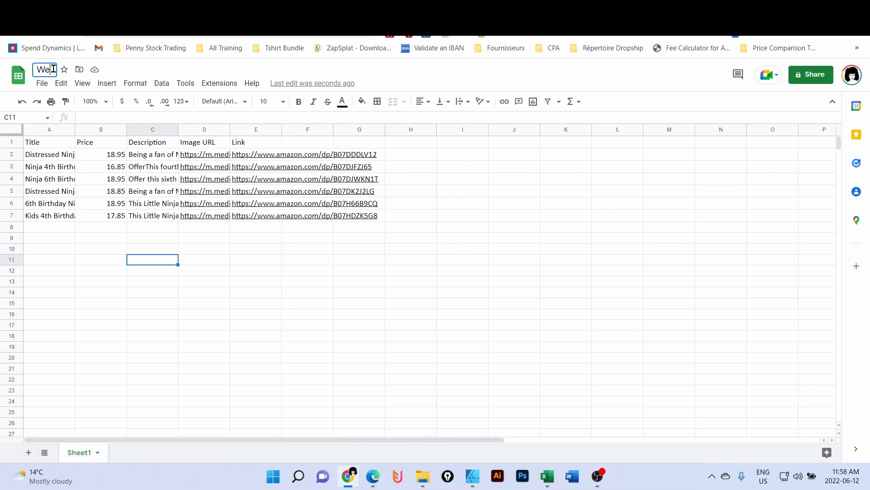
text(site Test)
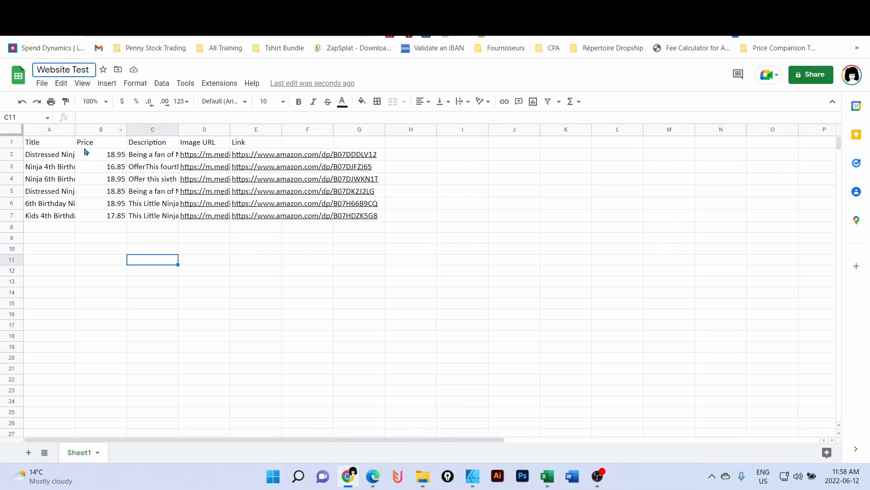
click(84, 207)
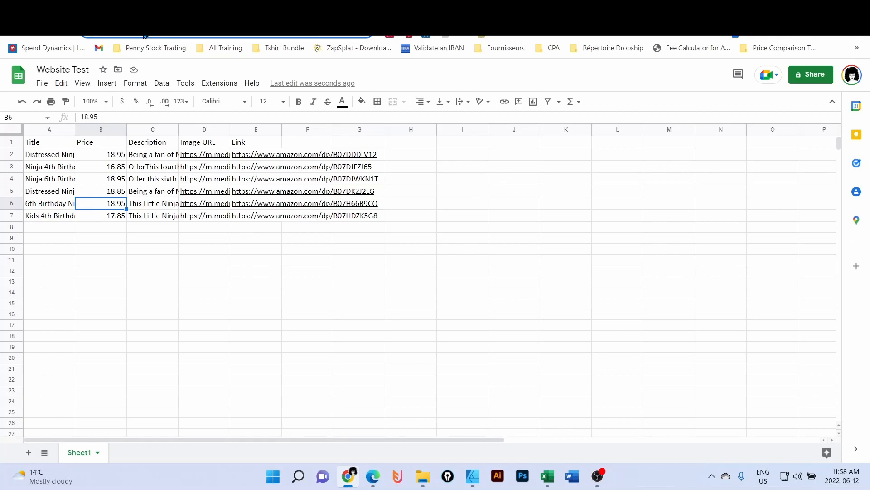
click(163, 261)
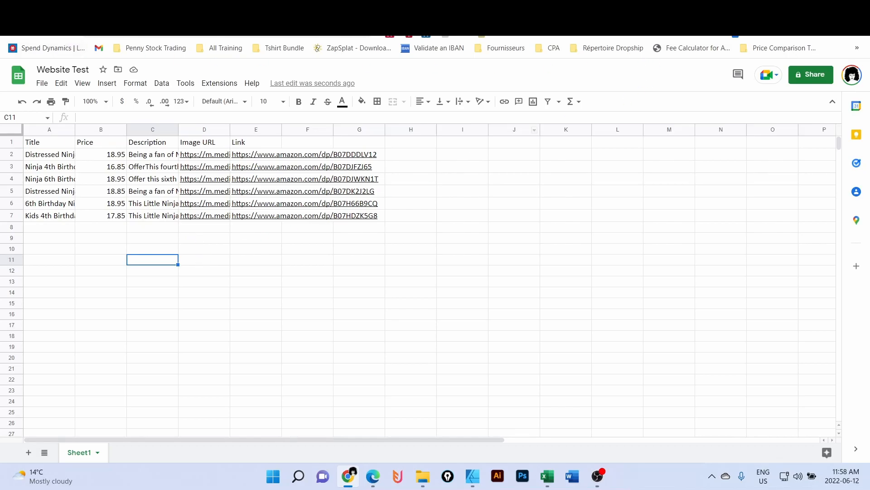
Step: Share the spreadsheet with anyone with the link as Viewer and copy its link
click(806, 75)
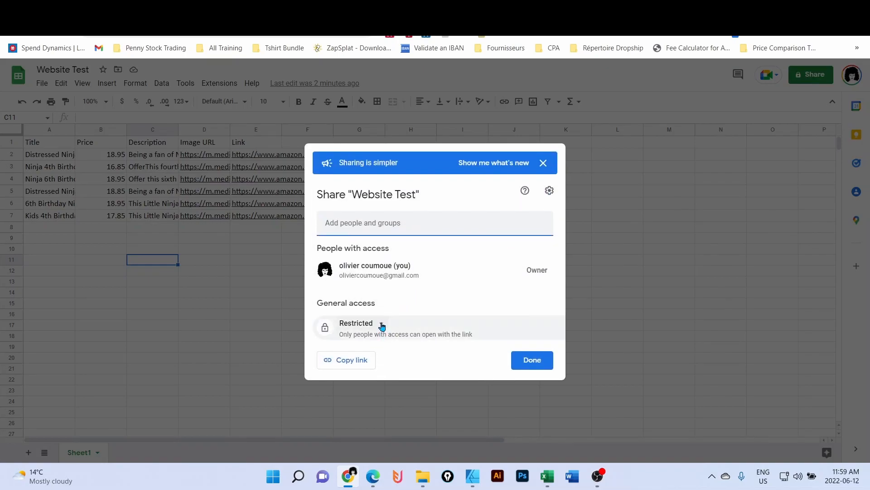
click(382, 324)
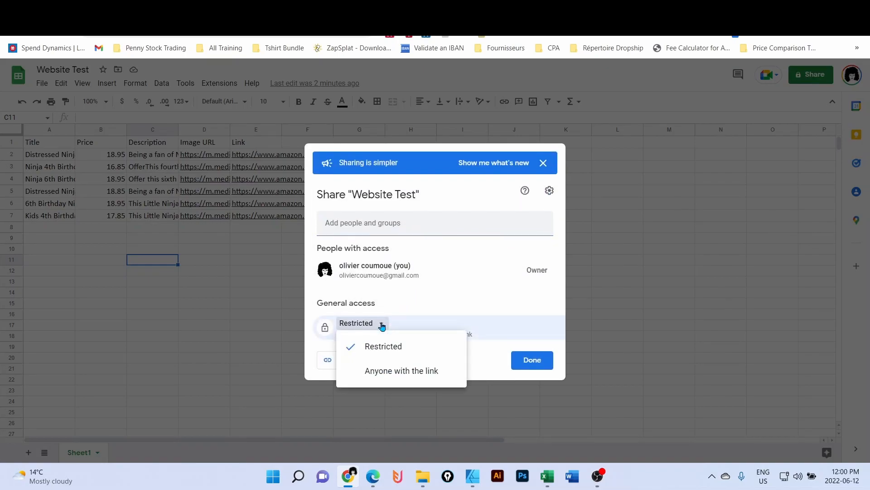
click(383, 371)
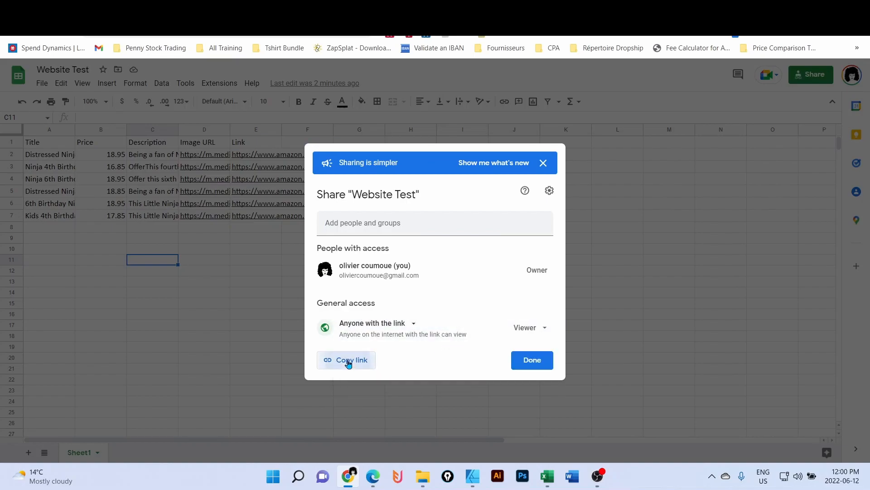
click(347, 361)
click(538, 361)
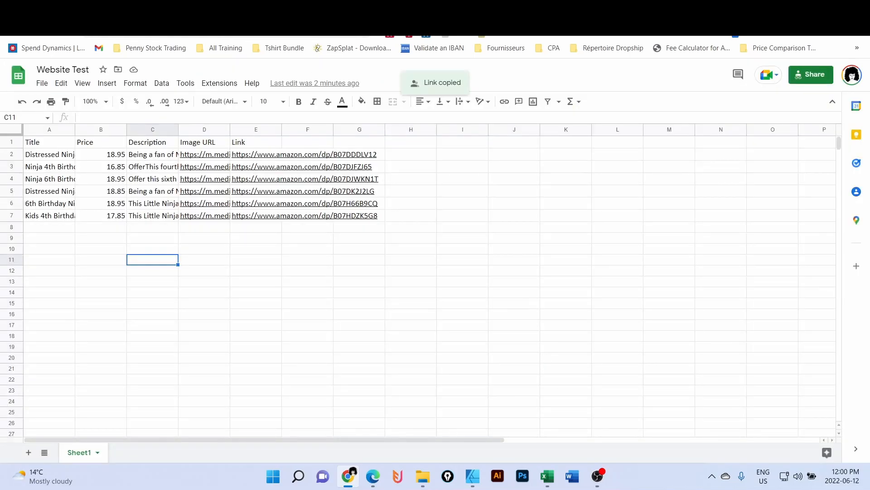
Step: Switch to SpreadSimple and create a new website from the copied Google Sheet link
click(149, 40)
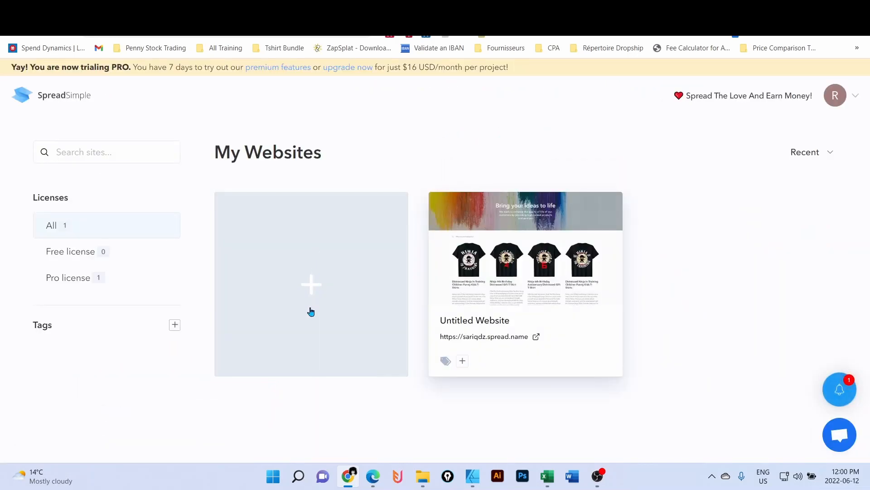
click(312, 285)
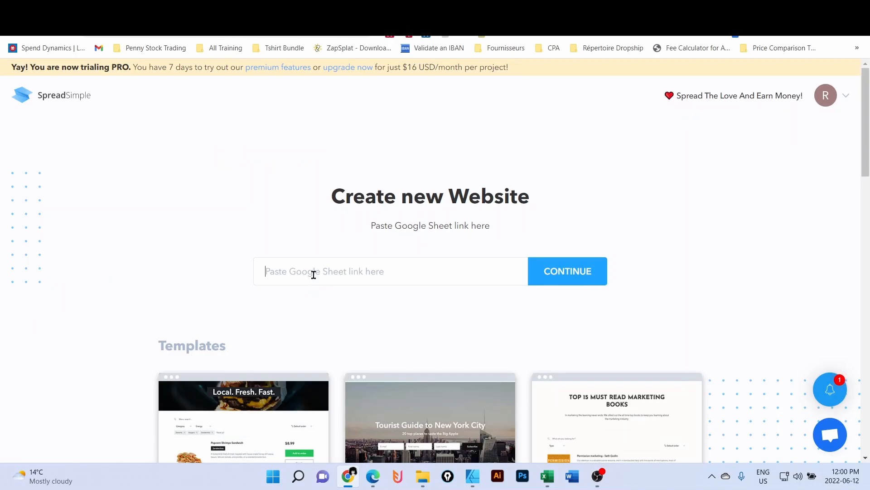
key(ctrl+v)
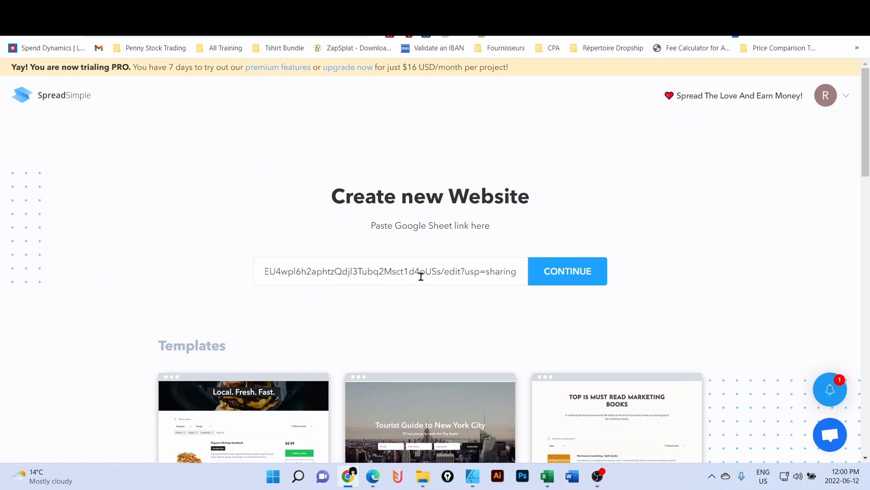
click(571, 277)
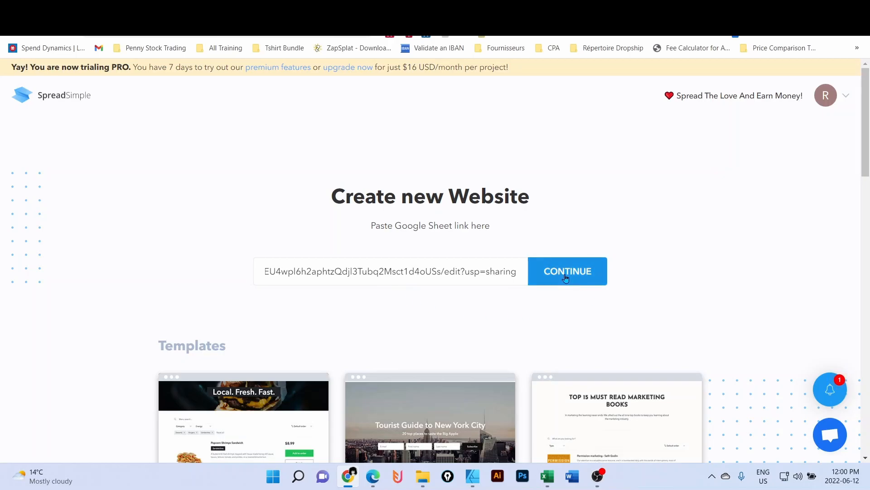
Step: Examine the generated website preview, checking the product images, titles, descriptions and prices
scroll(401, 304, down, 6)
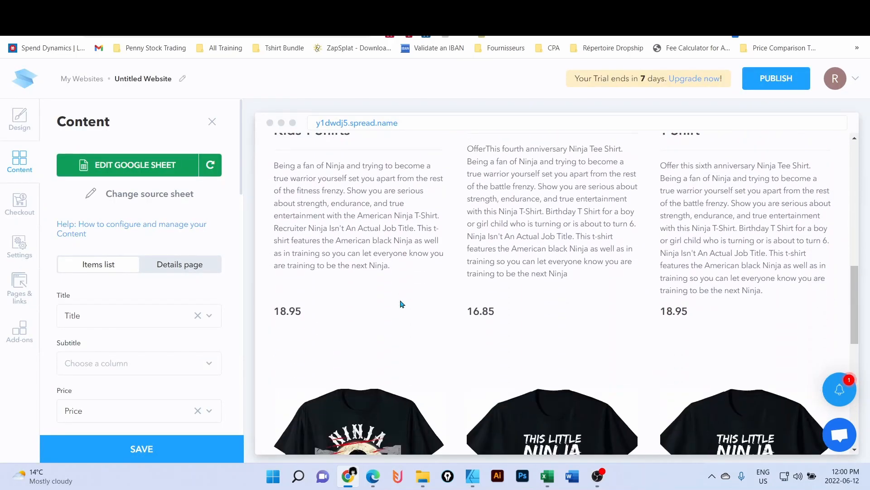
scroll(401, 303, up, 8)
scroll(400, 304, down, 4)
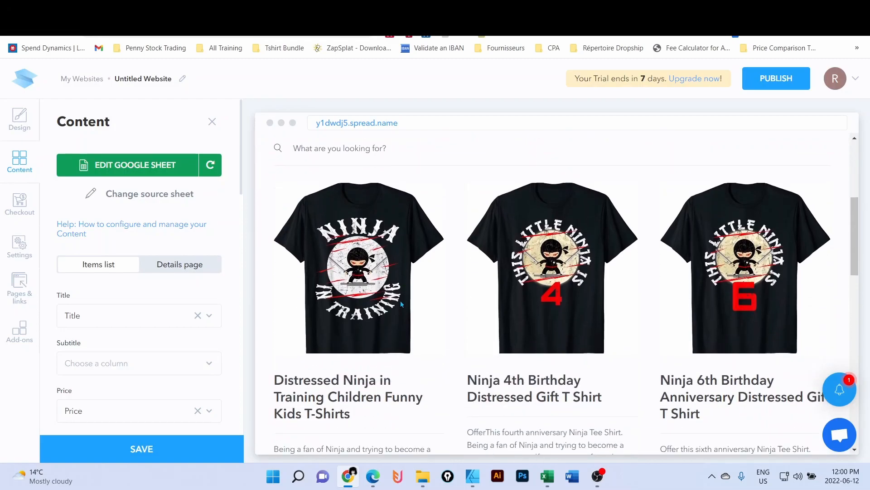
scroll(401, 304, down, 8)
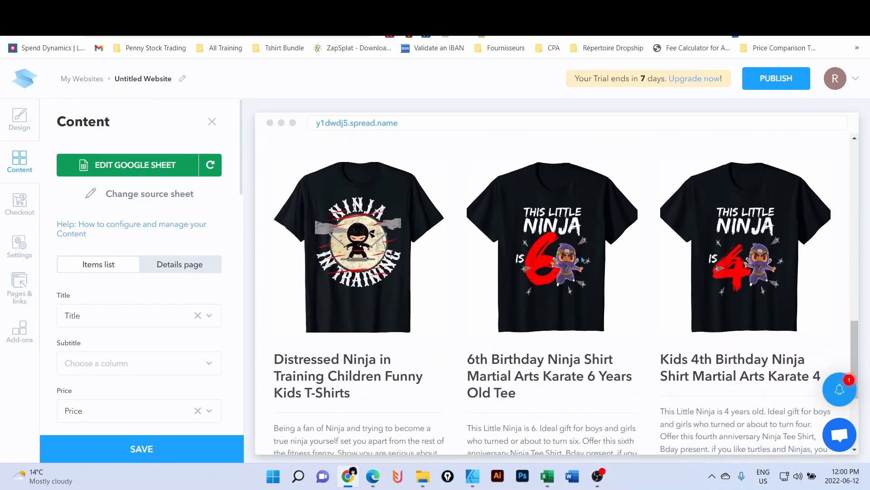
scroll(600, 296, up, 9)
scroll(533, 323, down, 2)
scroll(533, 323, down, 4)
scroll(129, 339, down, 2)
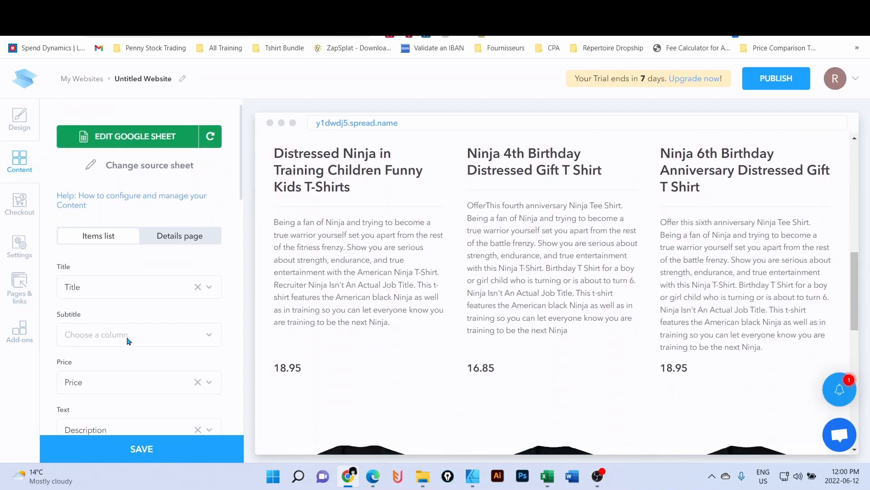
Step: In the Content settings, set the primary Buy button's redirect link to the Link sheet column
scroll(136, 327, down, 1)
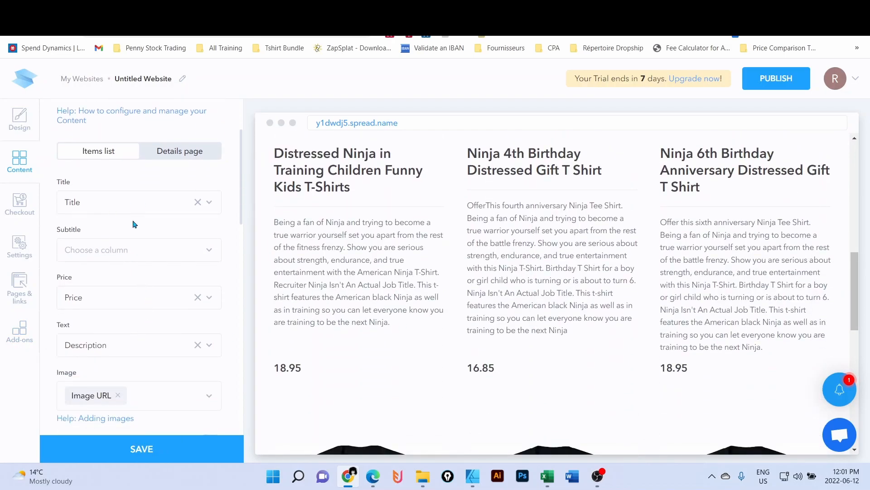
scroll(123, 268, down, 1)
scroll(127, 267, down, 1)
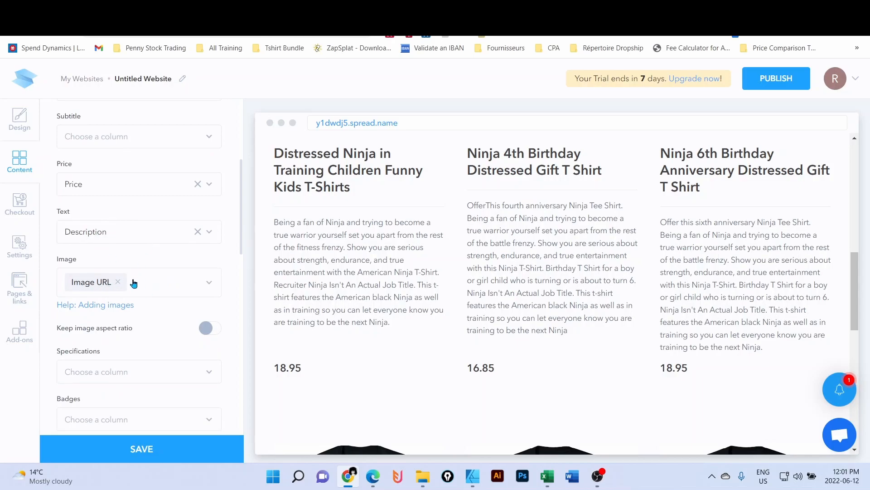
scroll(190, 297, down, 3)
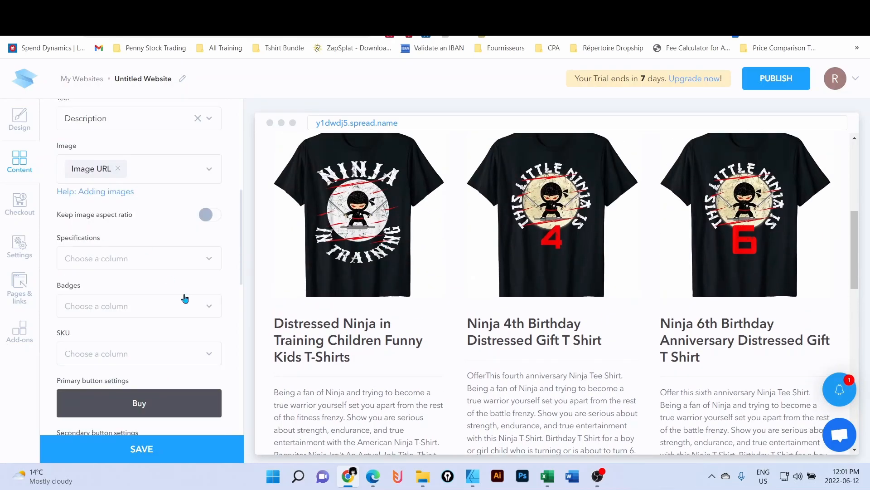
click(188, 346)
scroll(172, 272, down, 5)
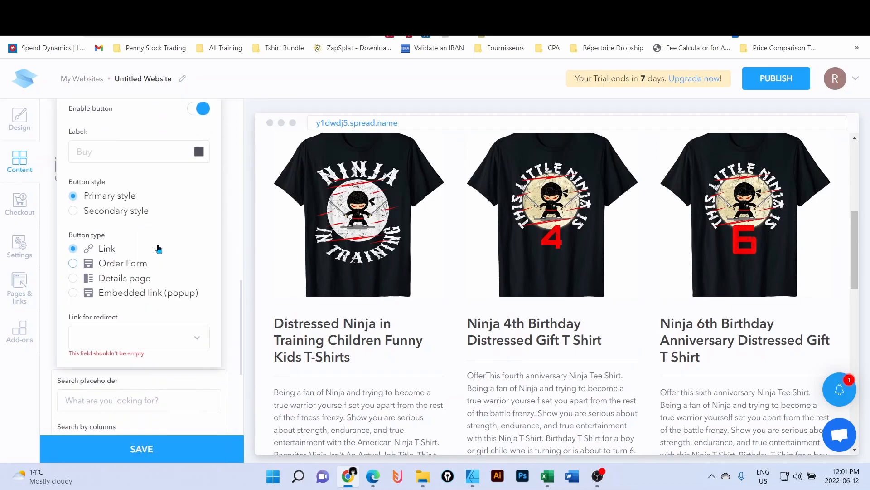
click(199, 338)
scroll(171, 394, down, 2)
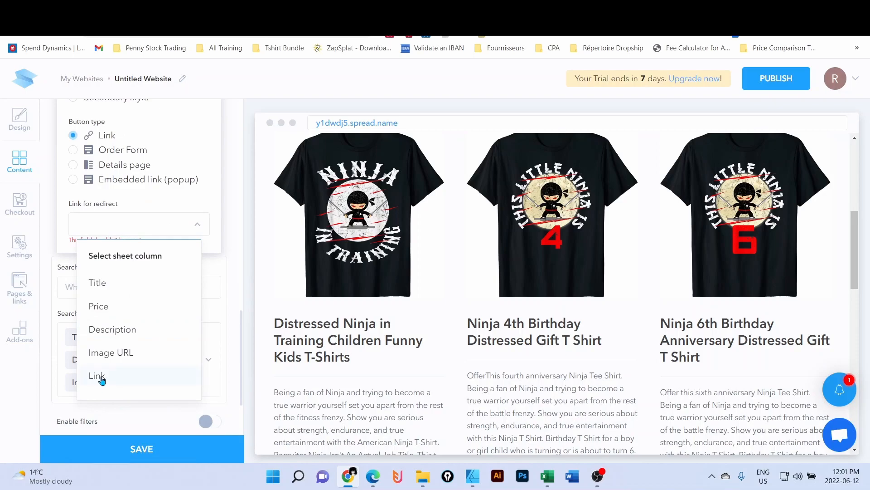
click(103, 378)
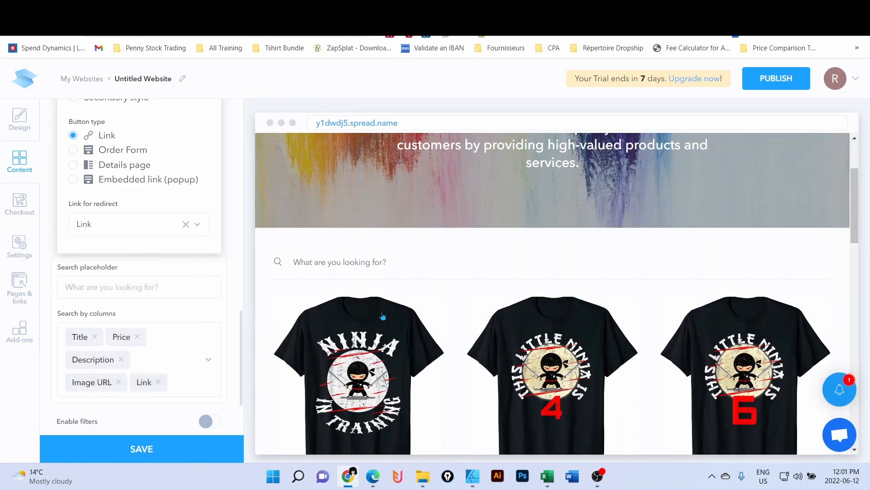
Step: Check the Buy buttons on the product cards in the preview and save the website
scroll(401, 317, down, 6)
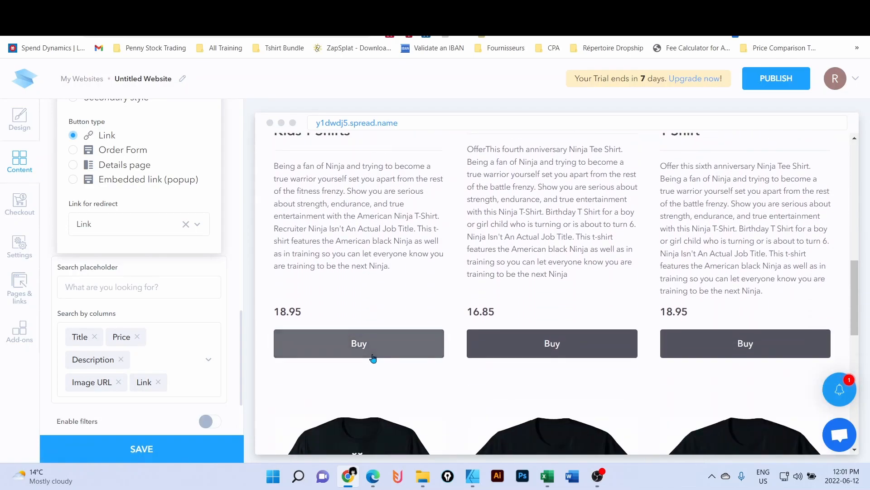
scroll(183, 281, up, 3)
scroll(184, 281, up, 3)
scroll(184, 281, down, 3)
click(176, 451)
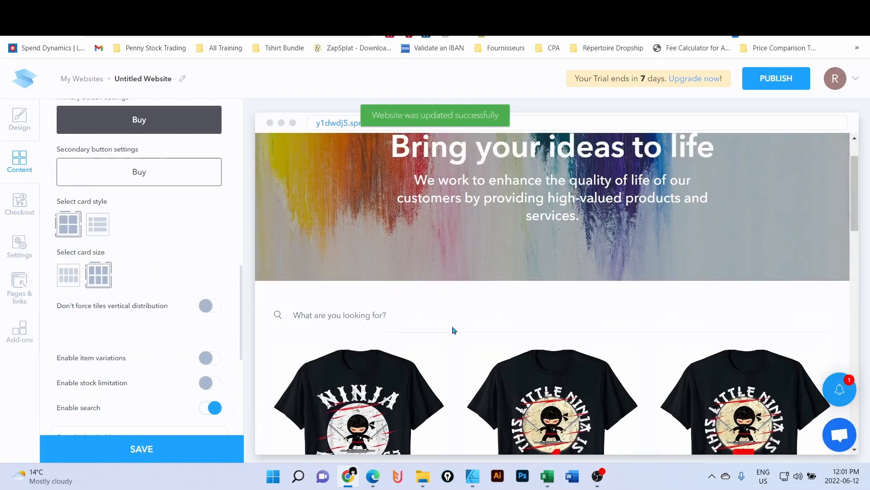
Step: Open the website's Appearance design settings for editing the home page banner text
drag(393, 207, 720, 217)
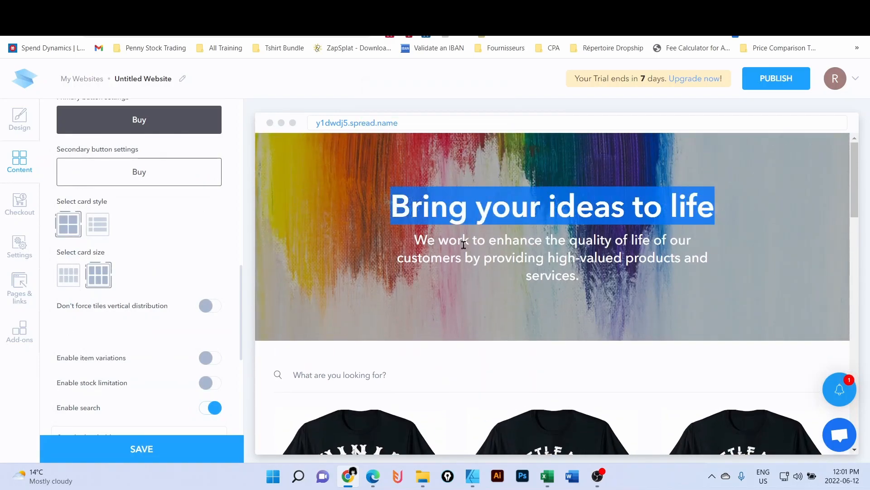
scroll(186, 249, up, 3)
click(20, 120)
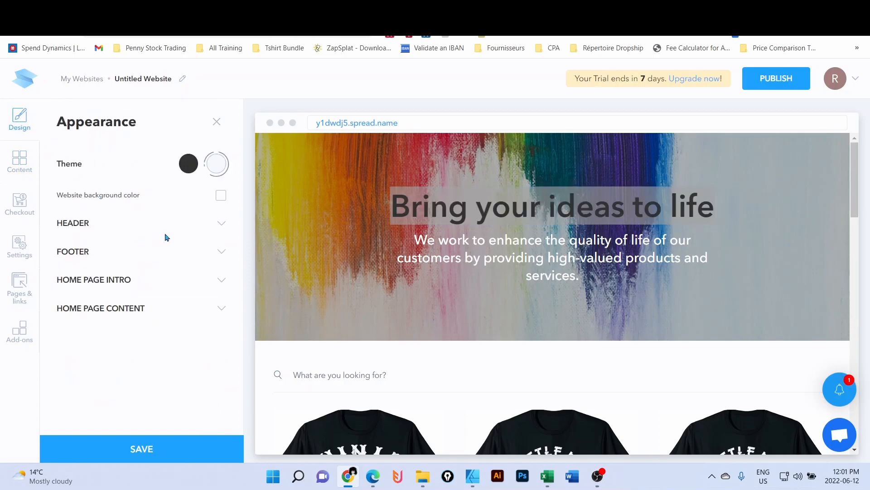
click(220, 224)
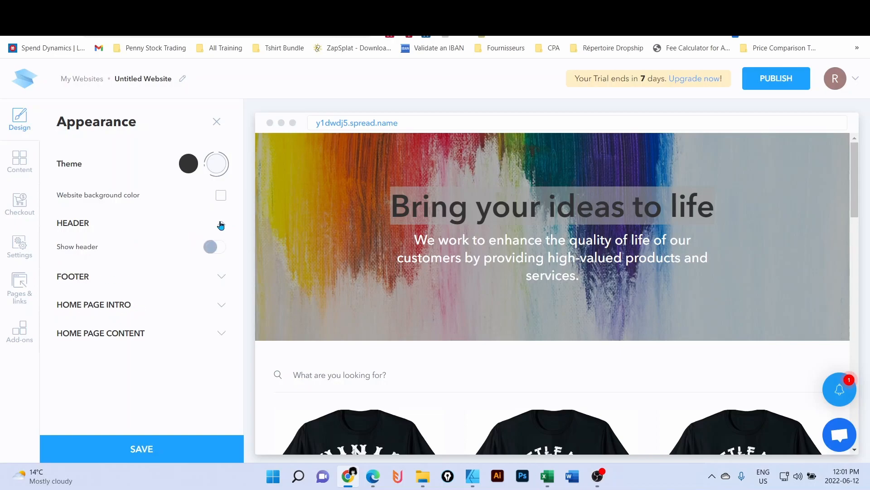
click(218, 249)
click(219, 249)
Step: Change the home page intro's page title to "Shop Our Ninjas Designs" and save the website
click(218, 305)
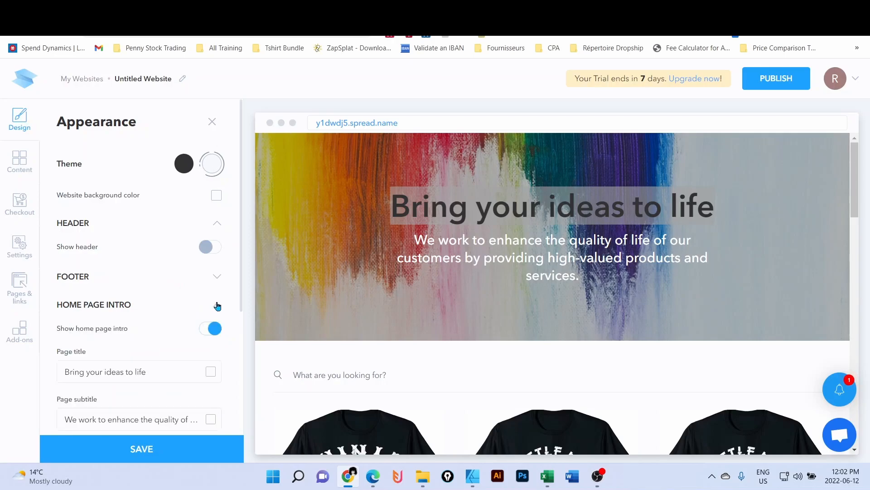
drag(161, 372, 55, 380)
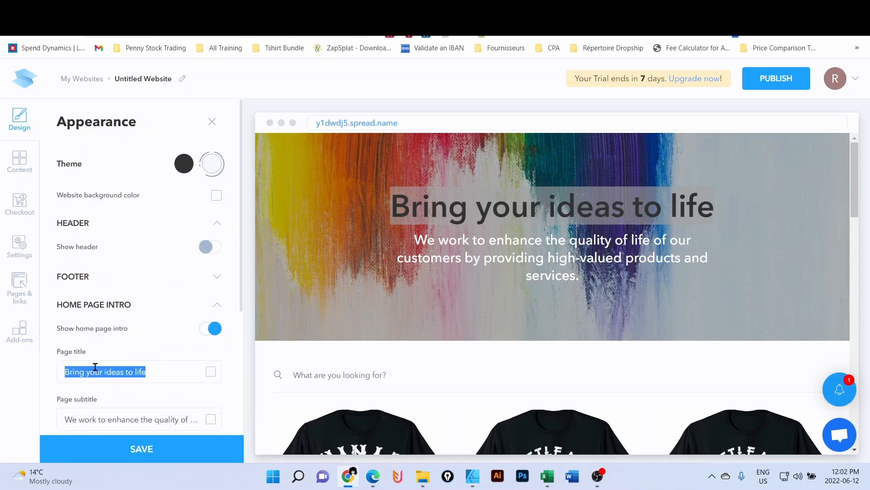
text(Shop )
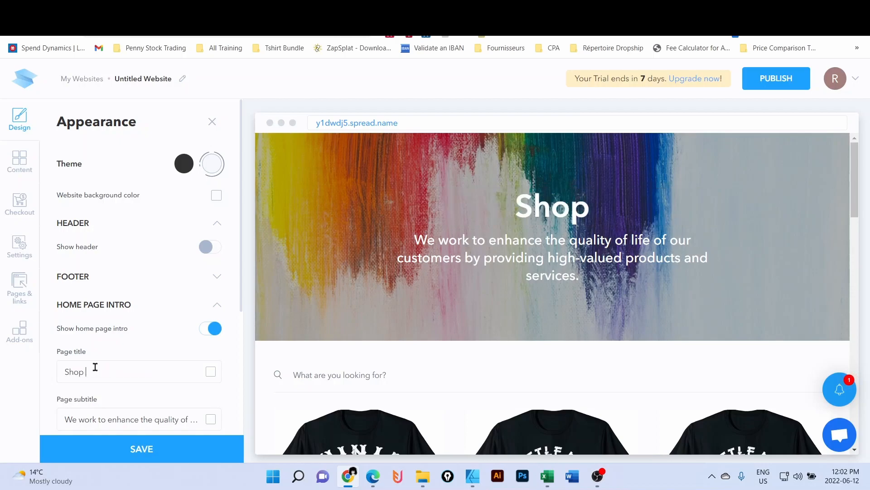
text(Our N)
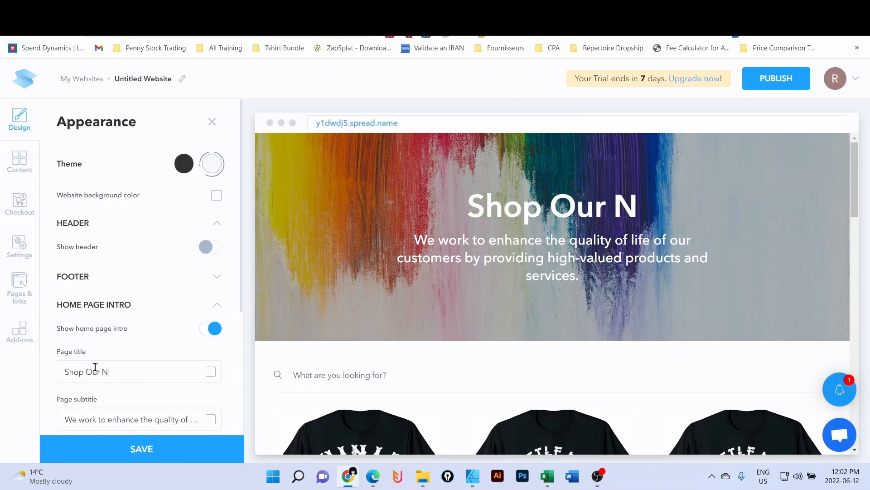
text(injas Designs)
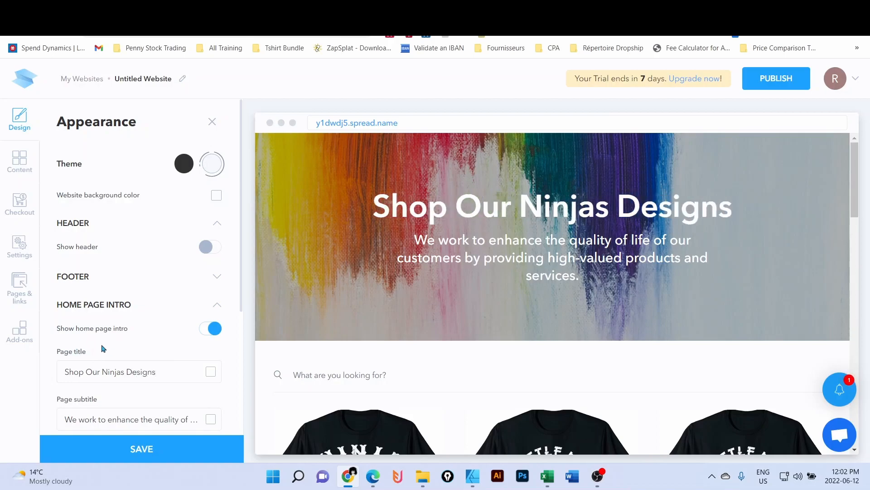
click(100, 417)
drag(412, 248, 619, 275)
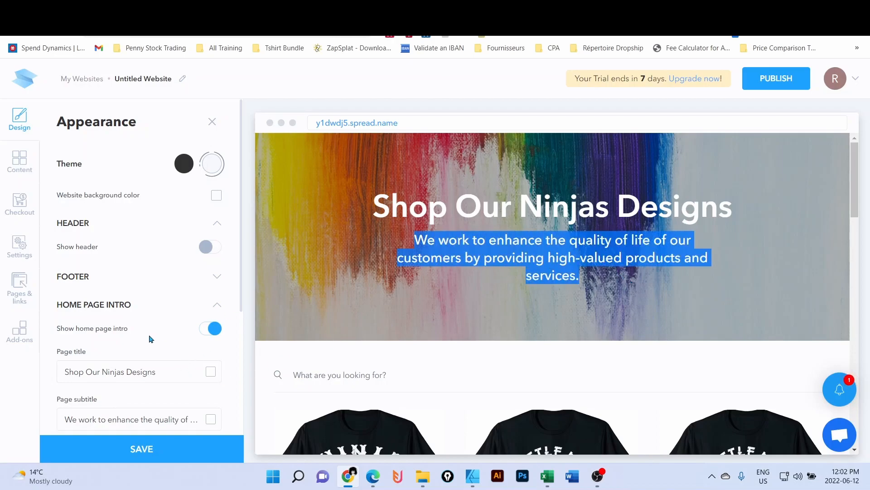
click(154, 448)
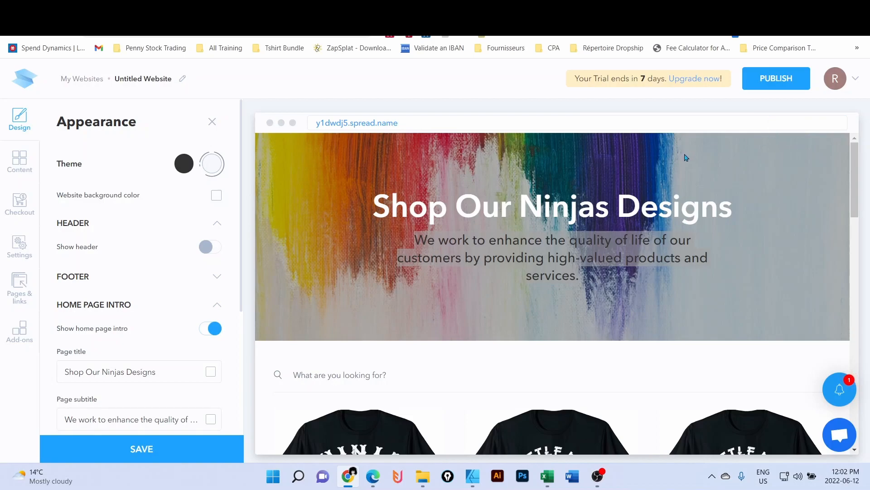
Step: Publish the website at the suggested y1dwdj5.spread.name domain and copy its address
click(770, 80)
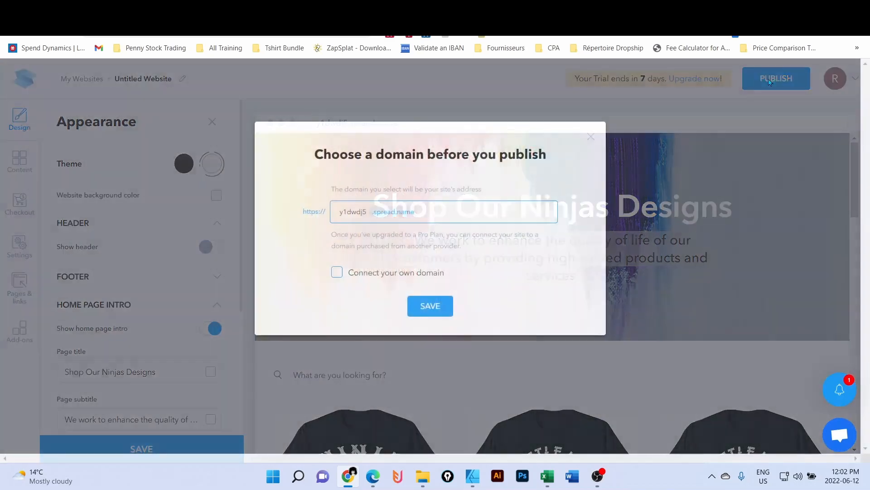
click(433, 308)
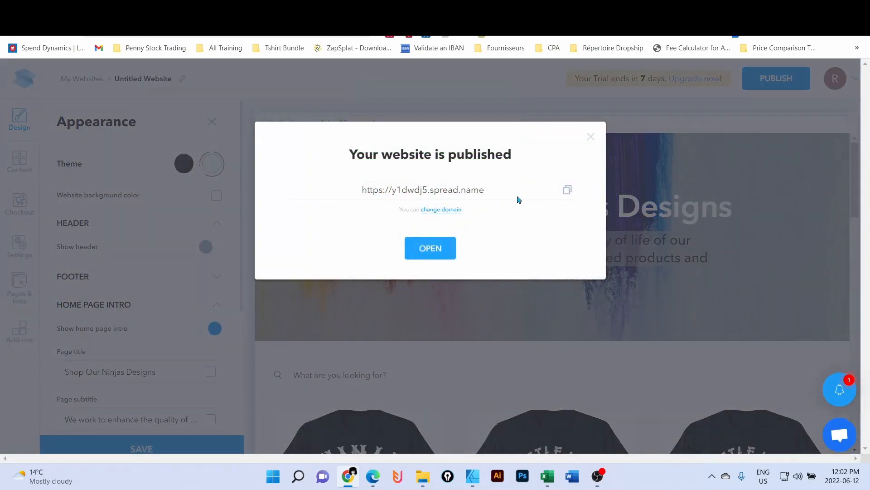
click(567, 190)
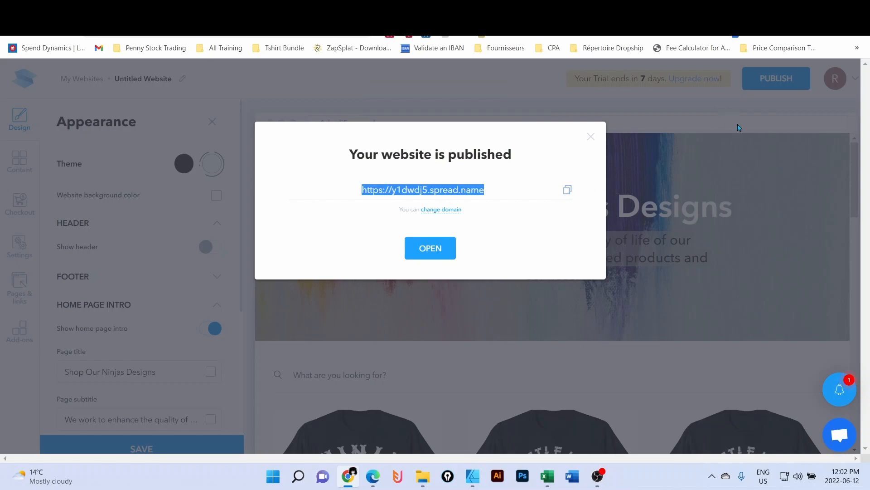
Step: Open the published website in a new Incognito window and review its banner, product cards and Buy buttons
click(861, 30)
click(792, 80)
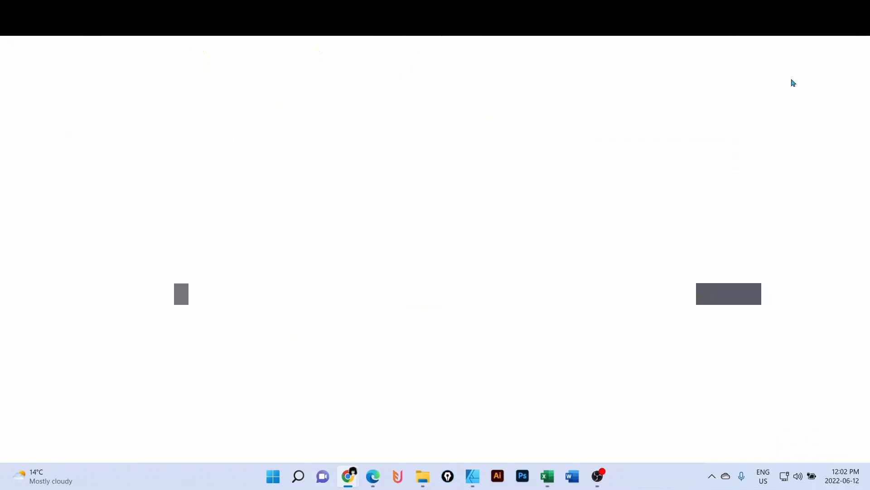
key(ctrl+v)
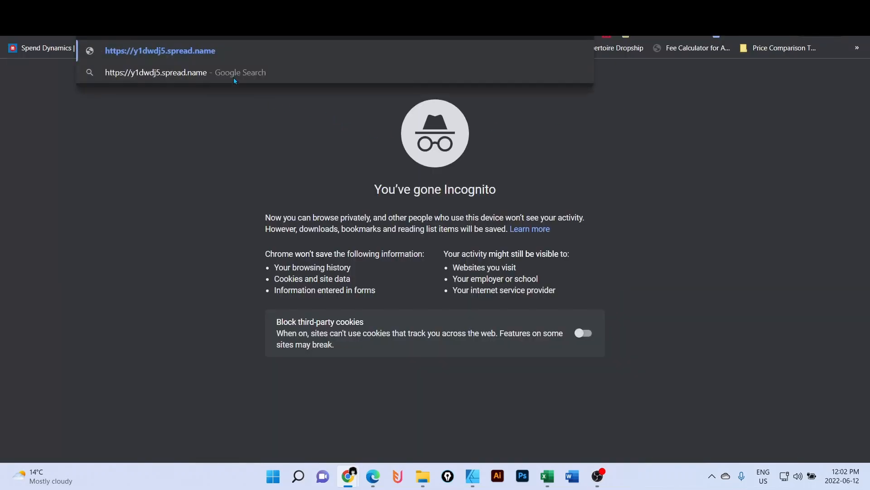
key(Return)
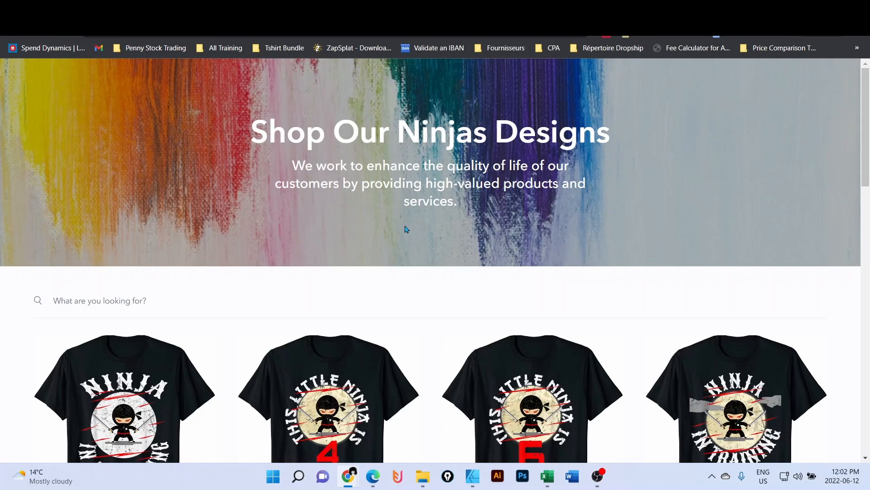
scroll(408, 228, down, 8)
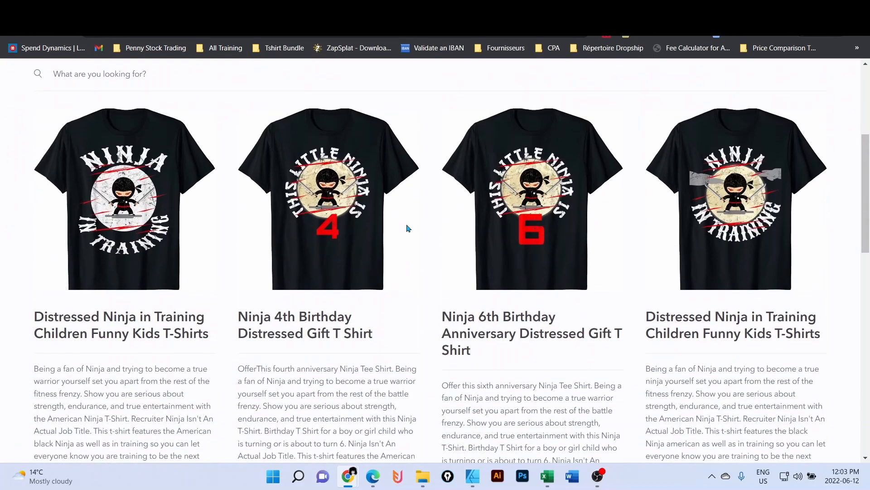
scroll(408, 226, down, 6)
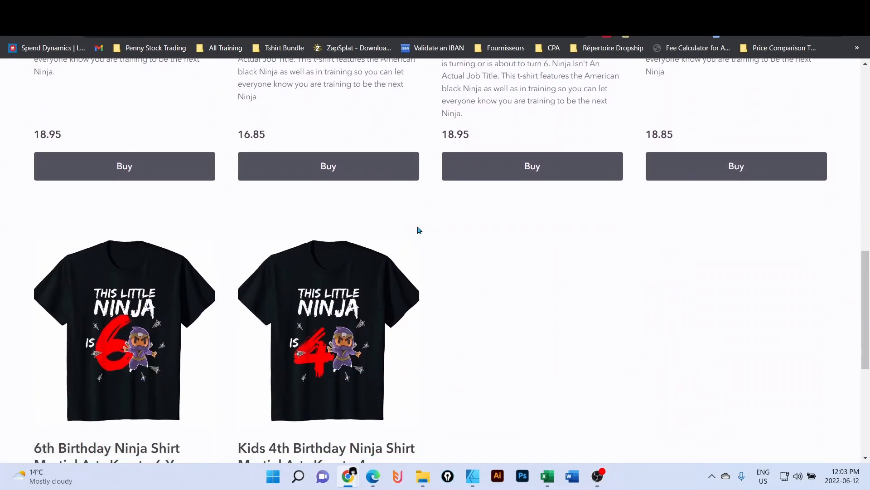
scroll(453, 233, up, 8)
scroll(454, 227, down, 3)
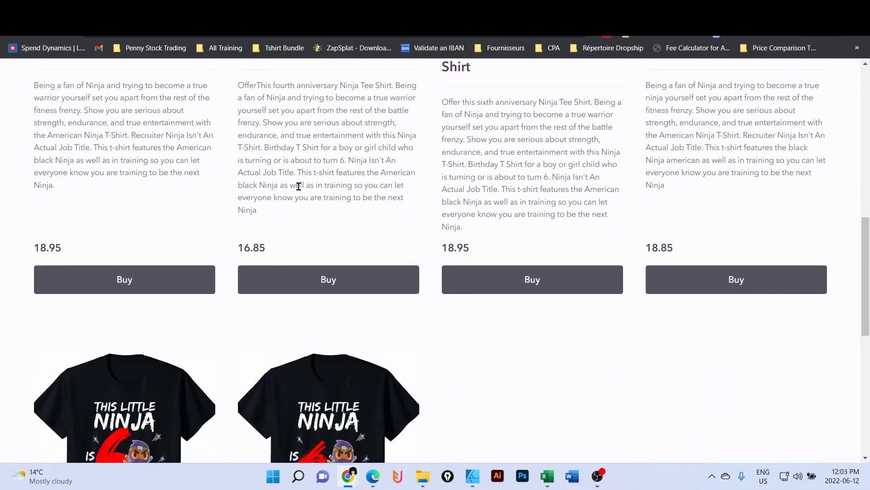
Step: Examine the published home page from the banner to the product cards, checking the shirt images, titles, descriptions and prices
scroll(306, 237, up, 5)
scroll(327, 250, up, 1)
scroll(330, 253, down, 1)
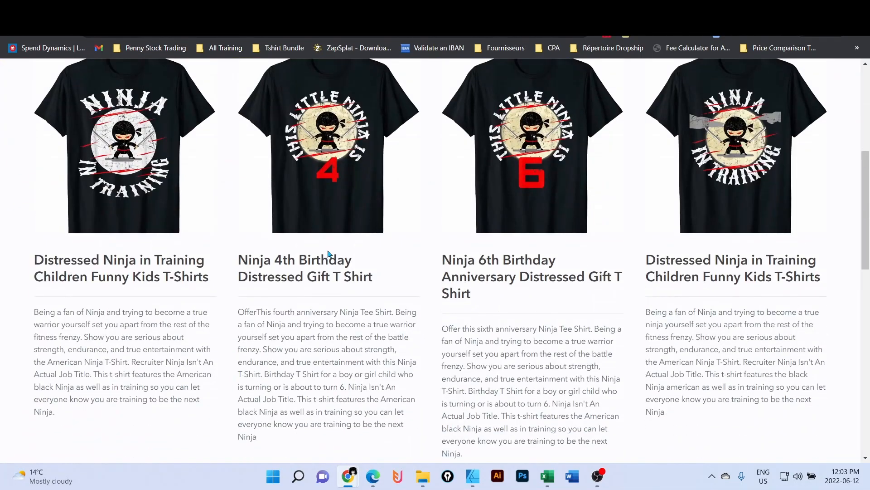
scroll(330, 253, up, 6)
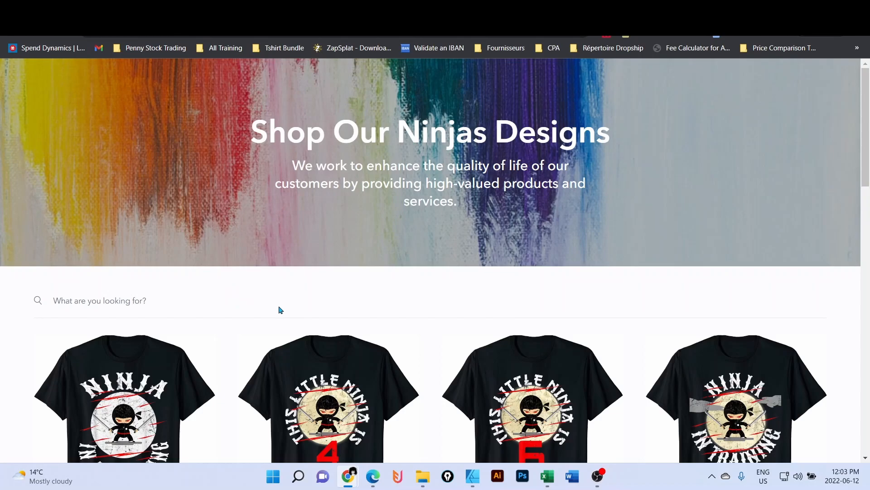
scroll(292, 327, down, 3)
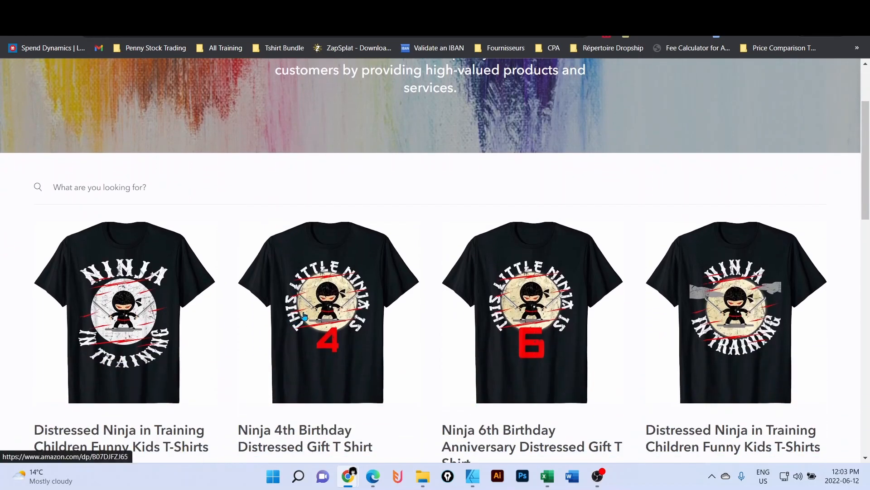
scroll(311, 309, down, 10)
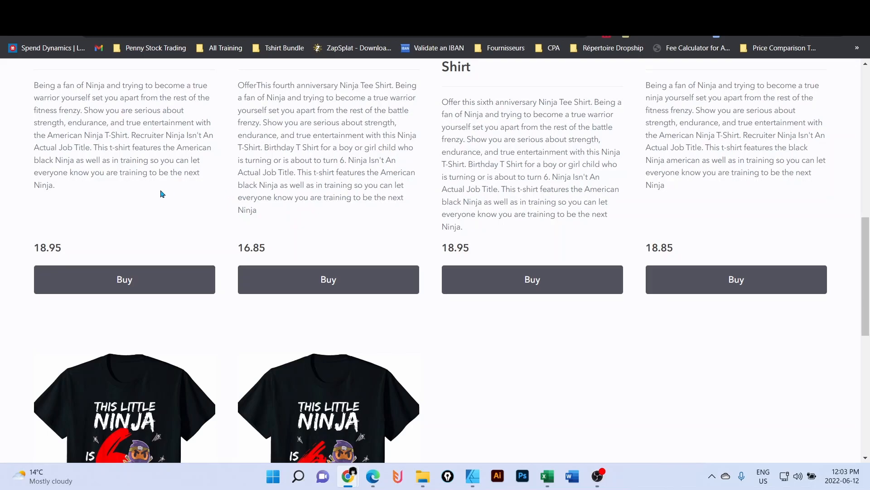
scroll(162, 197, up, 6)
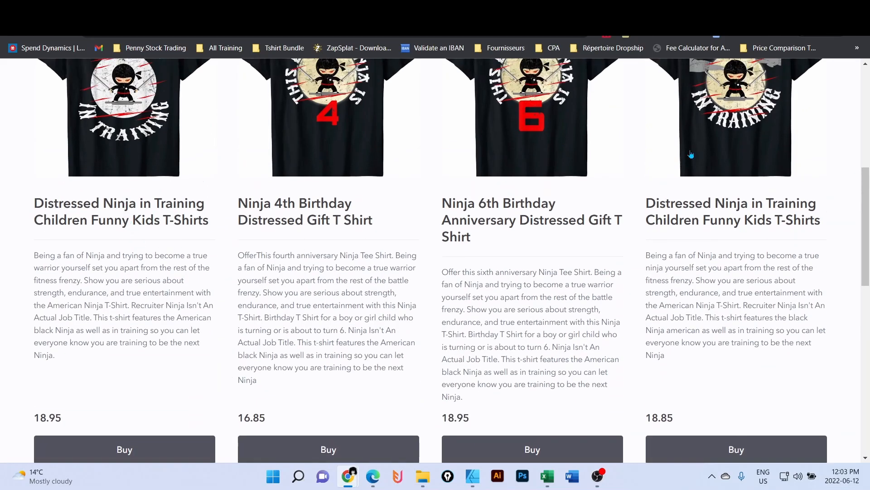
scroll(633, 142, down, 6)
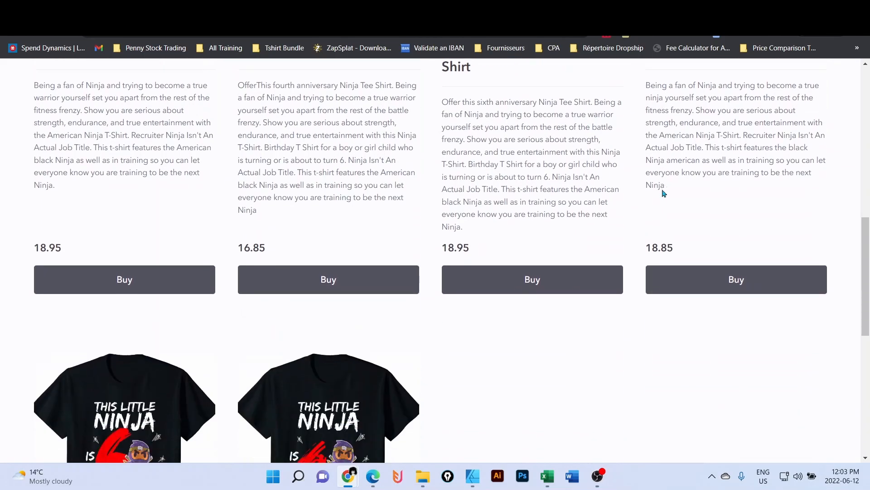
Step: Test the Buy link of the first Distressed Ninja in Training shirt on Amazon and return to the published site's banner
click(126, 279)
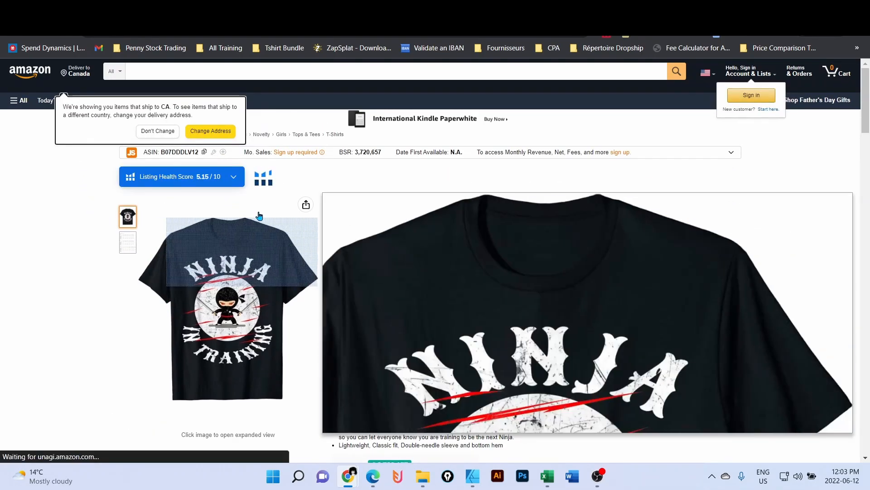
key(ctrl+Tab)
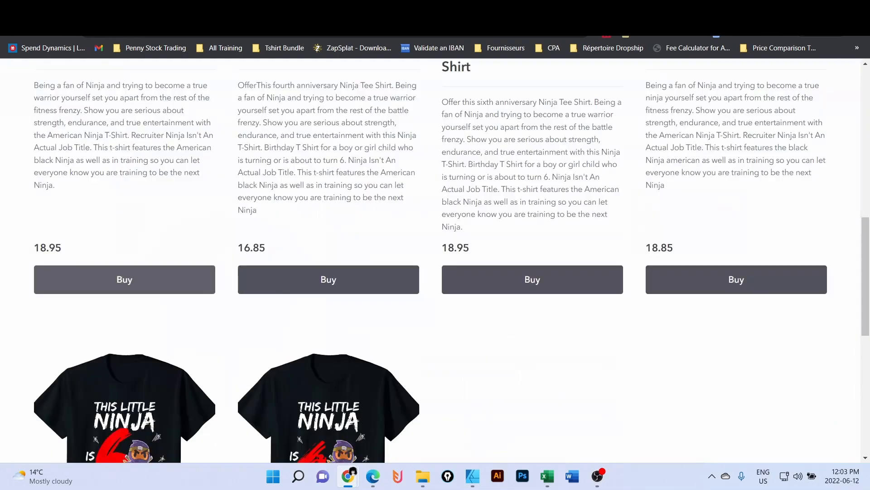
scroll(442, 196, up, 5)
scroll(442, 196, up, 5)
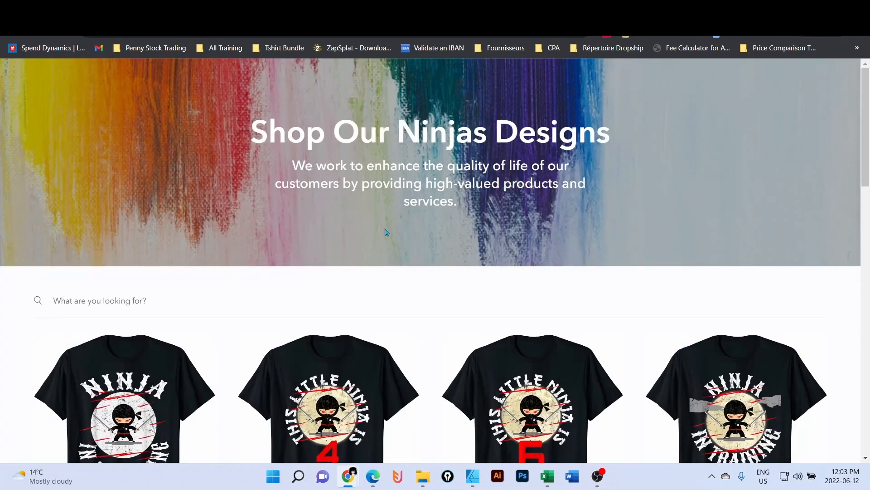